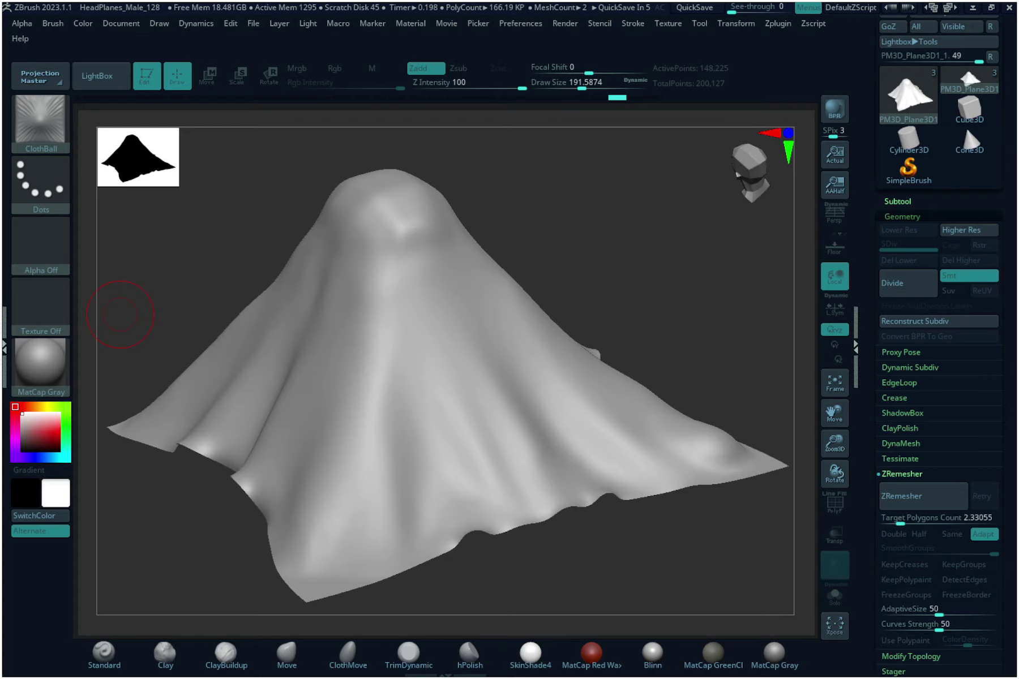
Sculpt a diagonal ClothBall stroke down the front of the draped cloth at Z Intensity 100.
{"action": "left_click_drag", "start_coordinate": [681, 309], "coordinate": [691, 342]}
{"action": "left_click", "coordinate": [676, 320]}
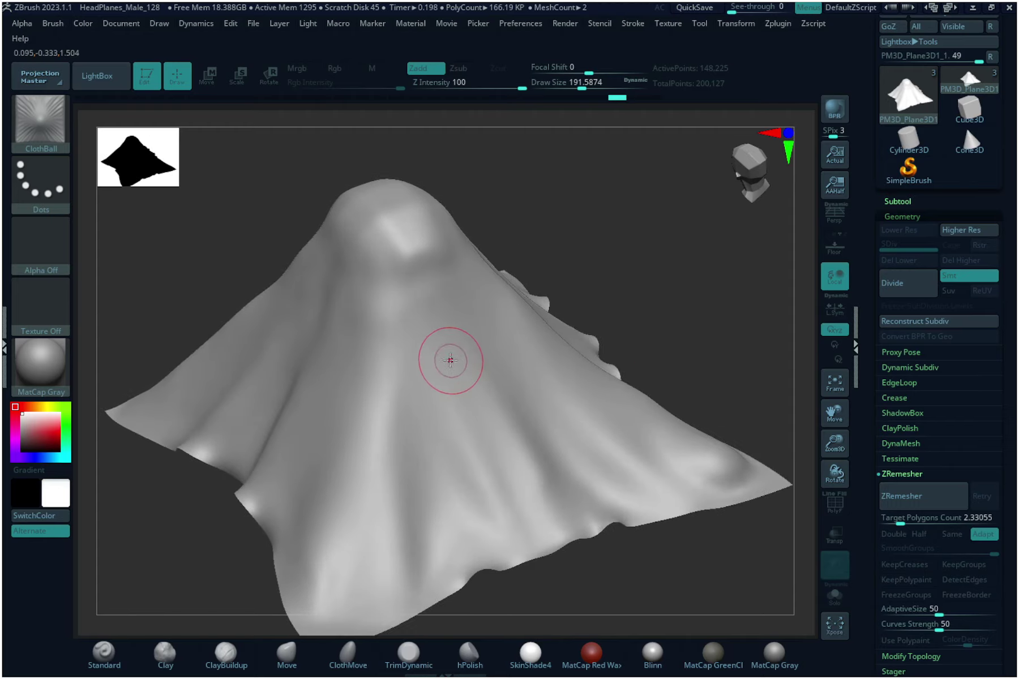
{"action": "left_click_drag", "start_coordinate": [450, 360], "coordinate": [543, 510]}
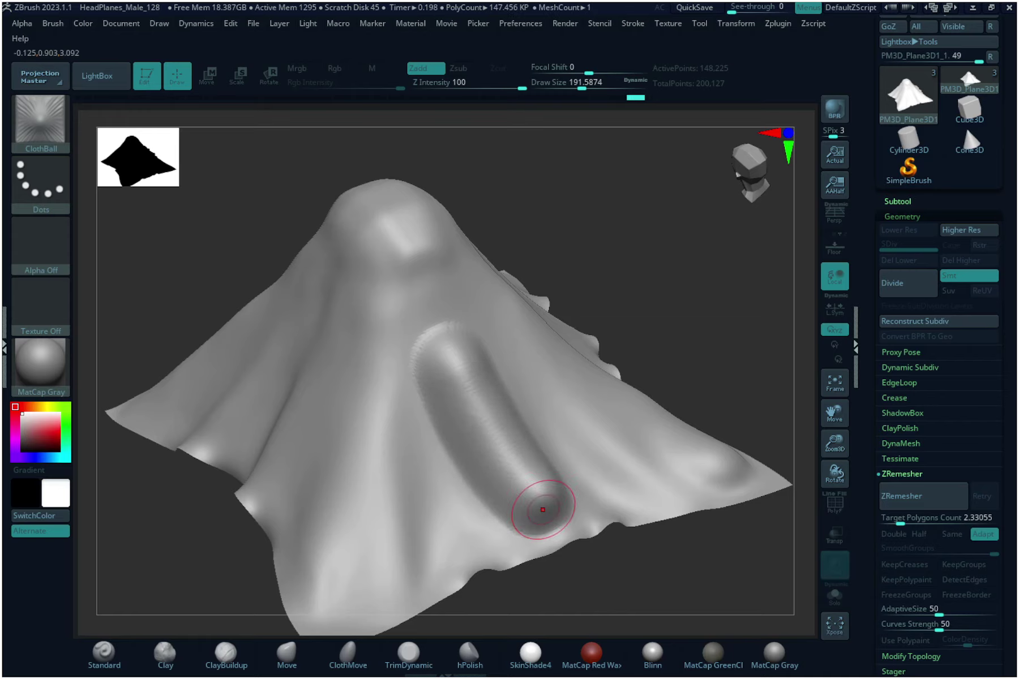
{"action": "left_click_drag", "start_coordinate": [701, 347], "coordinate": [700, 309]}
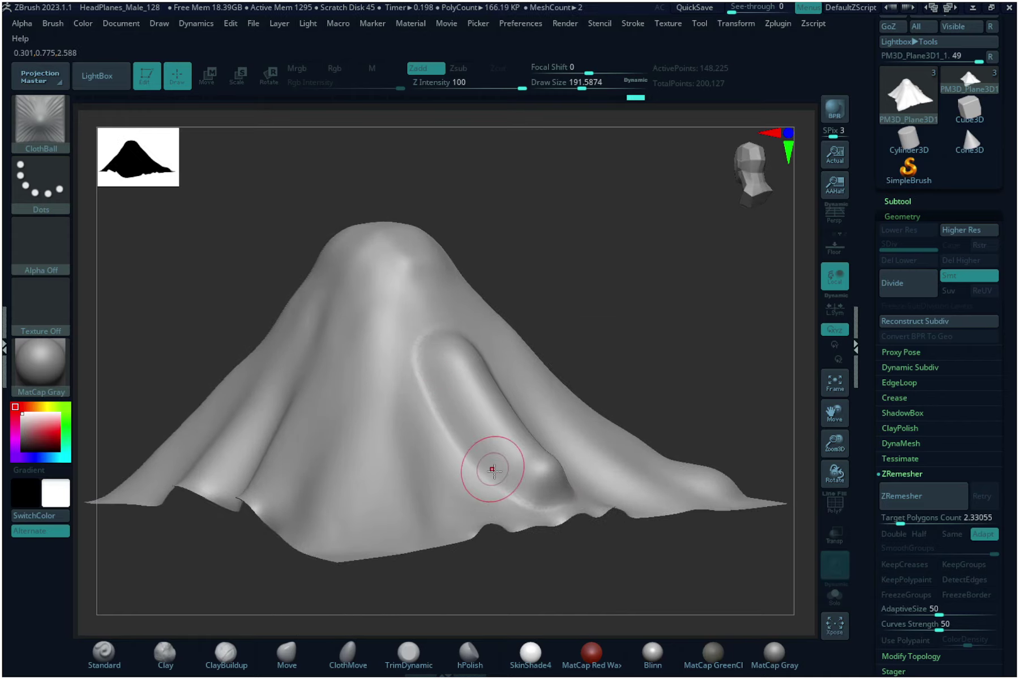
{"action": "left_click_drag", "start_coordinate": [639, 299], "coordinate": [644, 337], "text": "alt"}
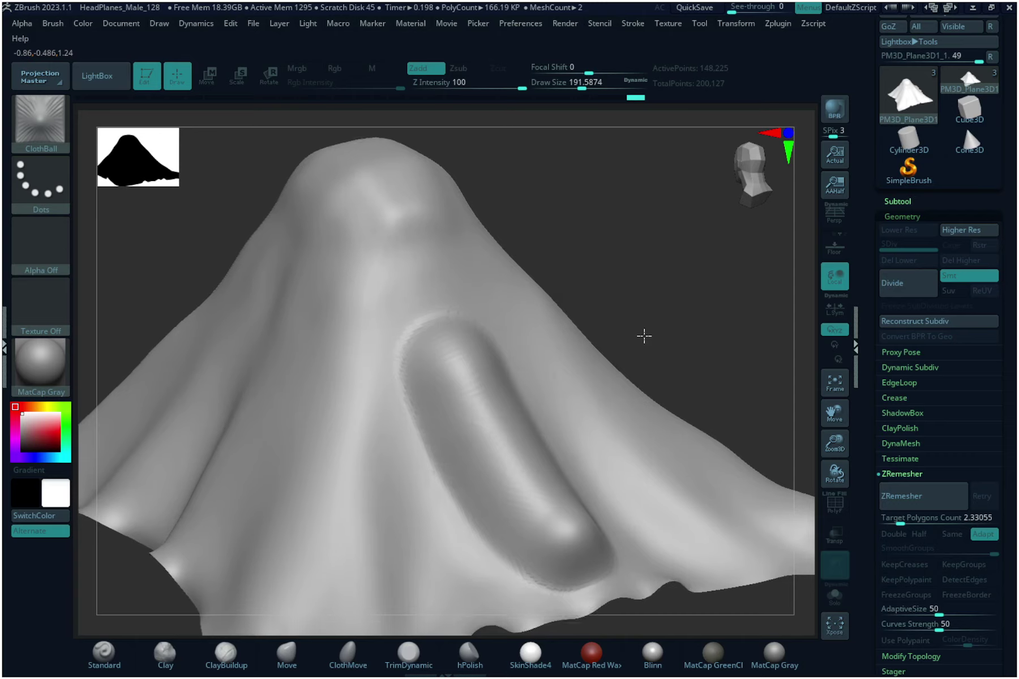
Try a second ClothBall stroke down the cloth's centre at Z Intensity 44 and undo the ClothBall strokes.
{"action": "left_click_drag", "start_coordinate": [501, 88], "coordinate": [485, 89]}
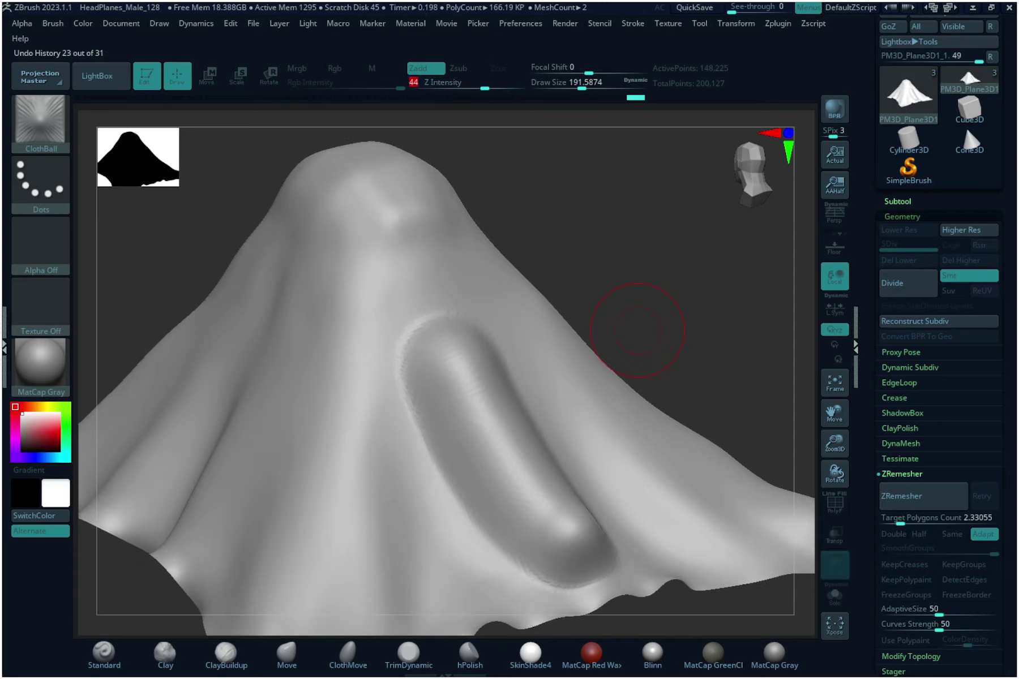
{"action": "left_click_drag", "start_coordinate": [353, 371], "coordinate": [359, 536]}
{"action": "mouse_move", "coordinate": [657, 275]}
{"action": "left_mouse_down"}
{"action": "mouse_move", "coordinate": [677, 276]}
{"action": "mouse_move", "coordinate": [646, 291]}
{"action": "left_mouse_up"}
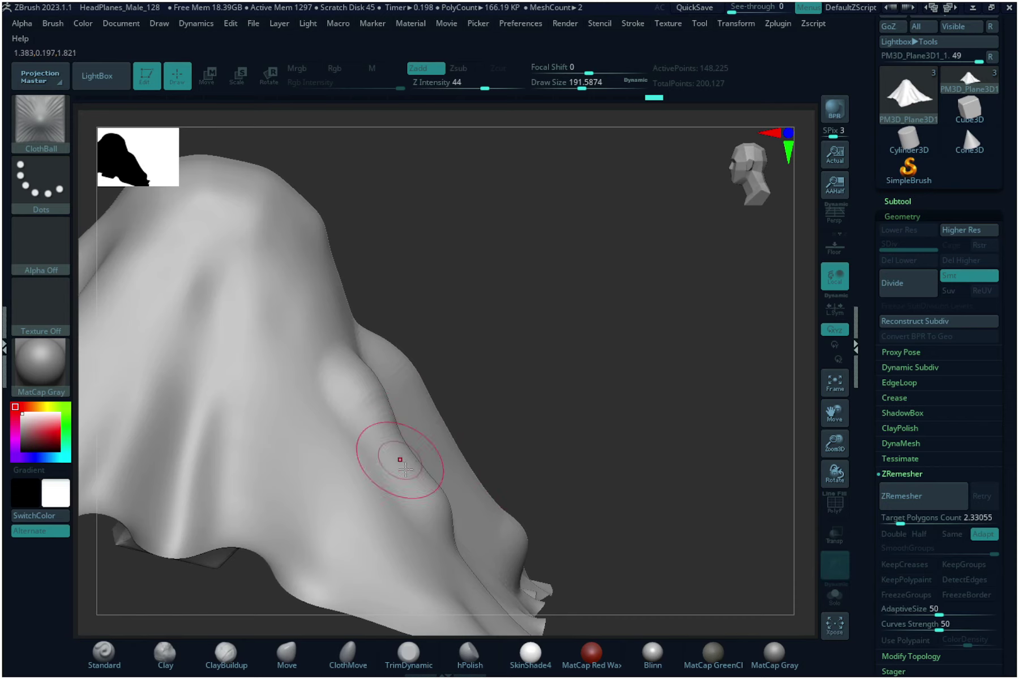
{"action": "left_click_drag", "start_coordinate": [602, 425], "coordinate": [573, 422]}
{"action": "key", "text": "ctrl+z"}
{"action": "key", "text": "ctrl+z"}
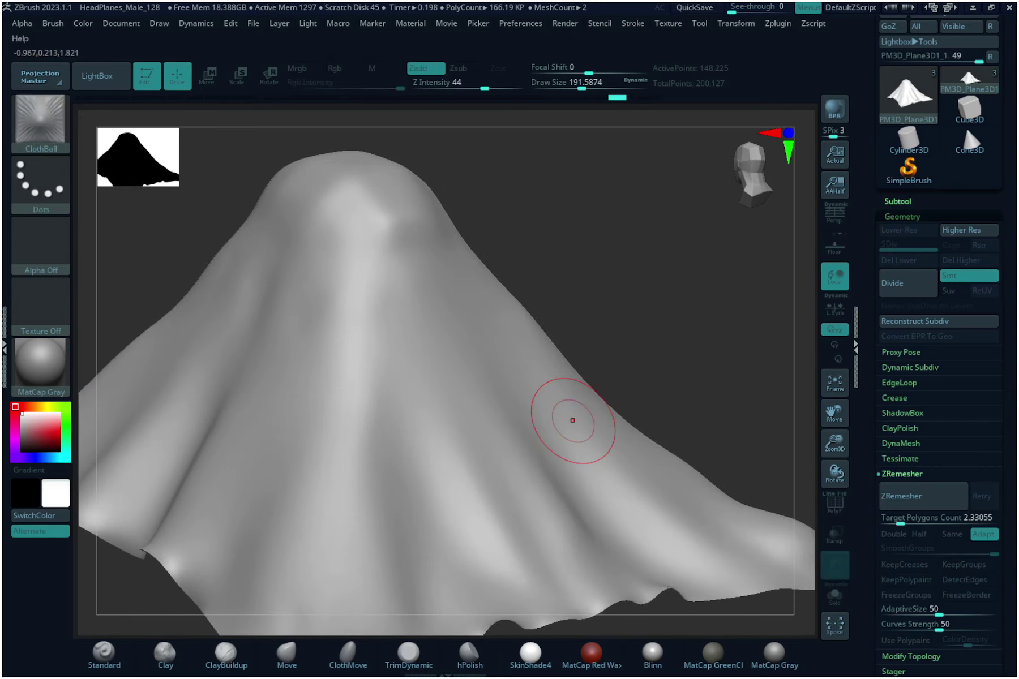
Switch to the ClothDimple brush and try one dimple on the cloth's front, undoing it.
{"action": "key", "text": "b"}
{"action": "left_click", "coordinate": [179, 311]}
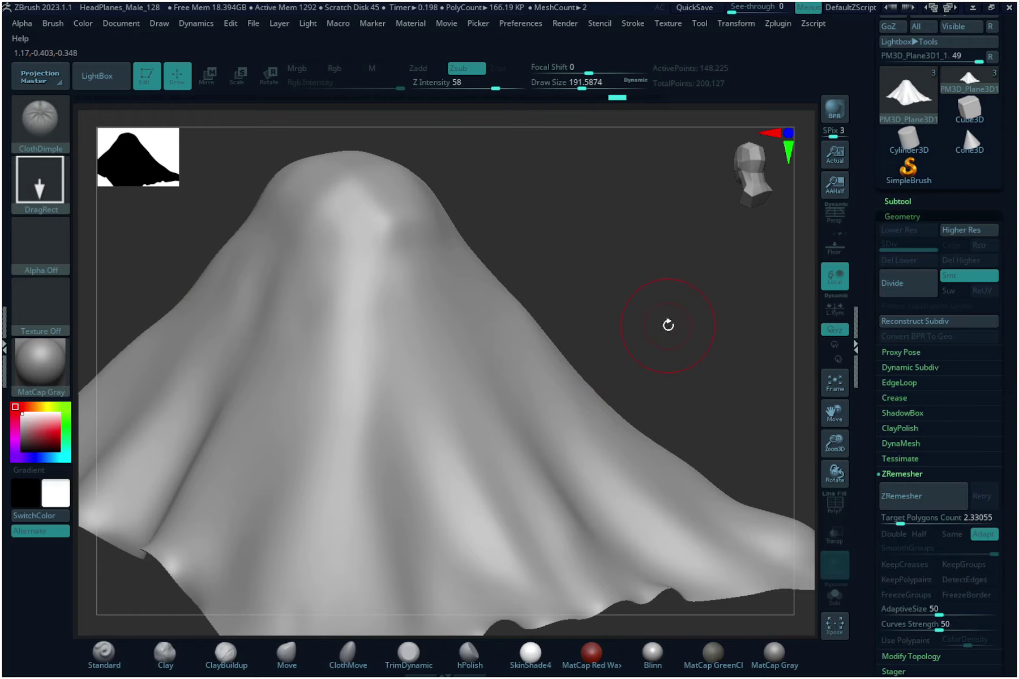
{"action": "left_click_drag", "start_coordinate": [667, 325], "coordinate": [680, 295]}
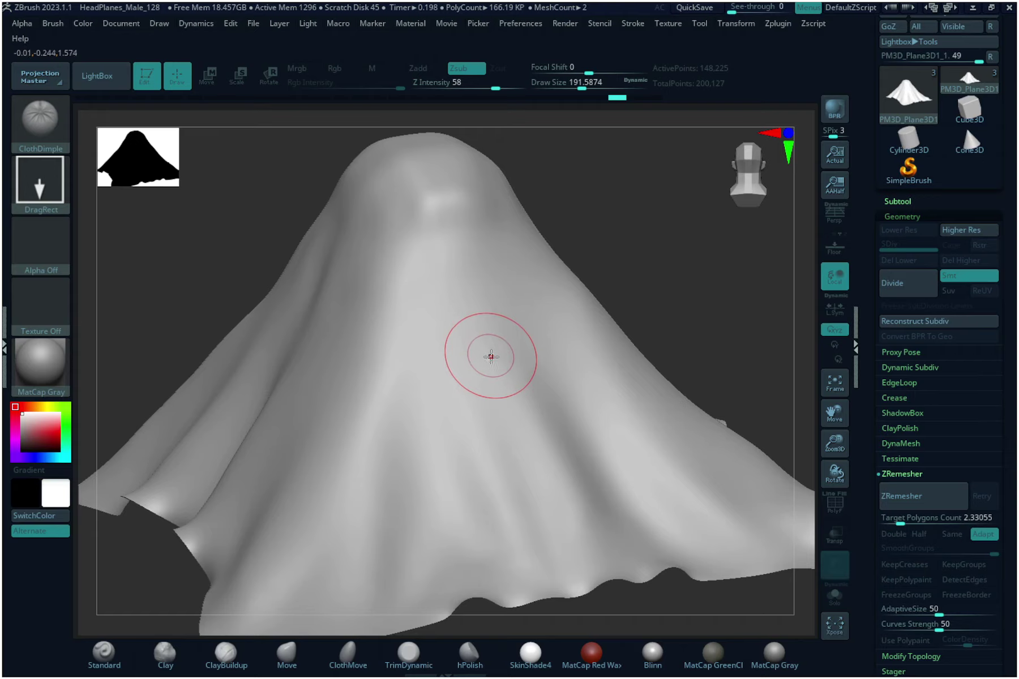
{"action": "left_click_drag", "start_coordinate": [490, 357], "coordinate": [496, 389]}
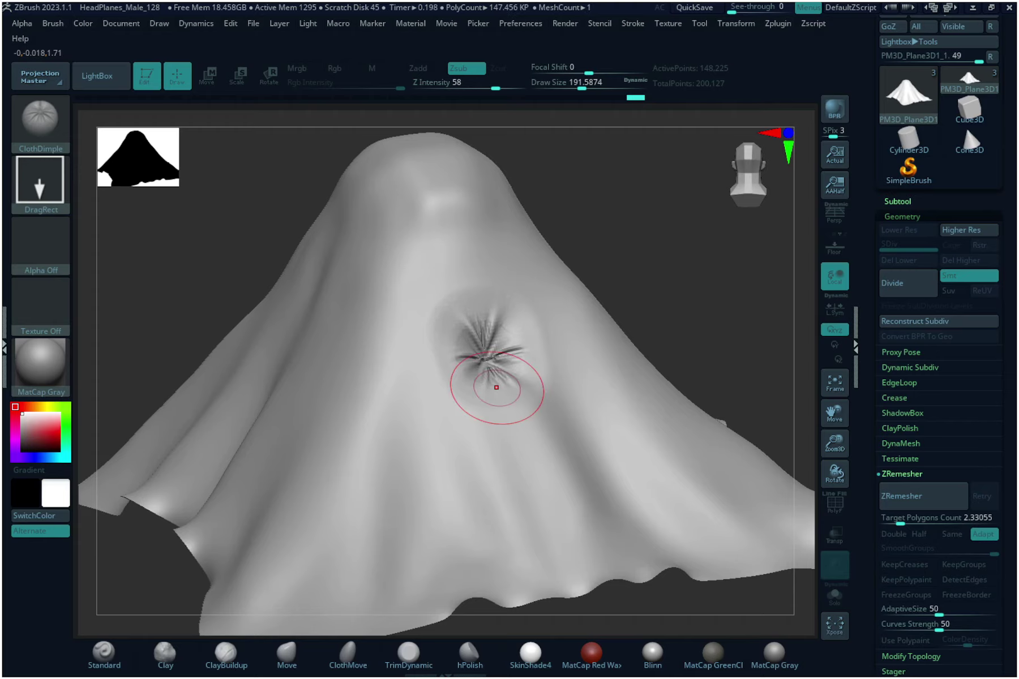
{"action": "mouse_move", "coordinate": [741, 334]}
{"action": "left_mouse_down"}
{"action": "mouse_move", "coordinate": [688, 325]}
{"action": "mouse_move", "coordinate": [712, 321]}
{"action": "left_mouse_up"}
{"action": "key", "text": "ctrl+z"}
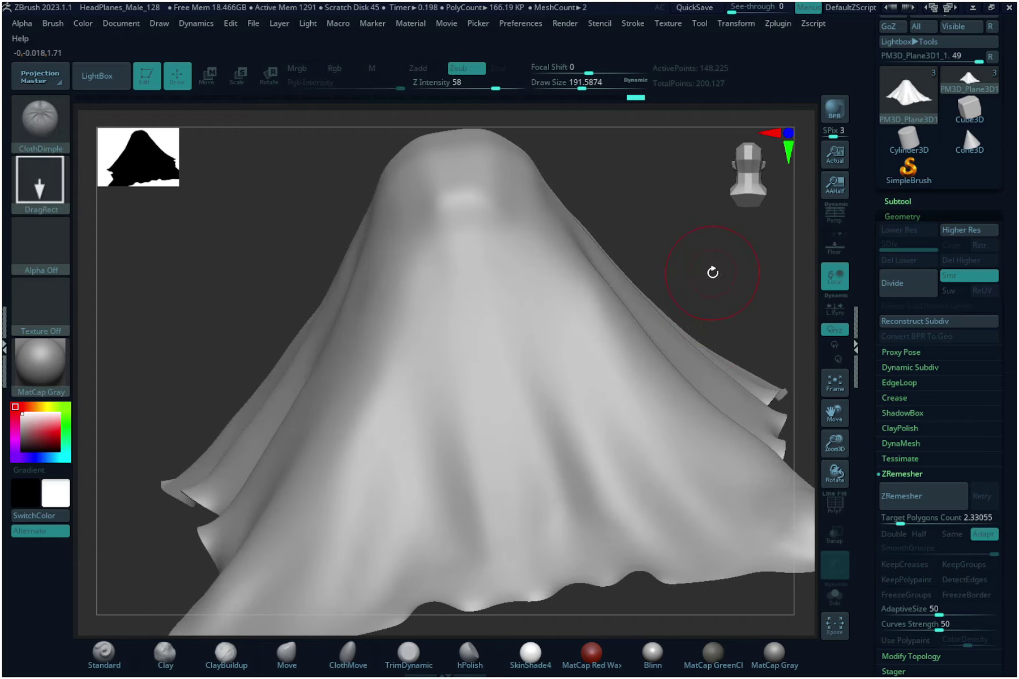
Try a small ClothDimple pucker below the head and a larger one on the lower front, and undo both.
{"action": "mouse_move", "coordinate": [712, 272]}
{"action": "left_mouse_down"}
{"action": "mouse_move", "coordinate": [730, 268]}
{"action": "mouse_move", "coordinate": [717, 282]}
{"action": "left_mouse_up"}
{"action": "left_click", "coordinate": [406, 275]}
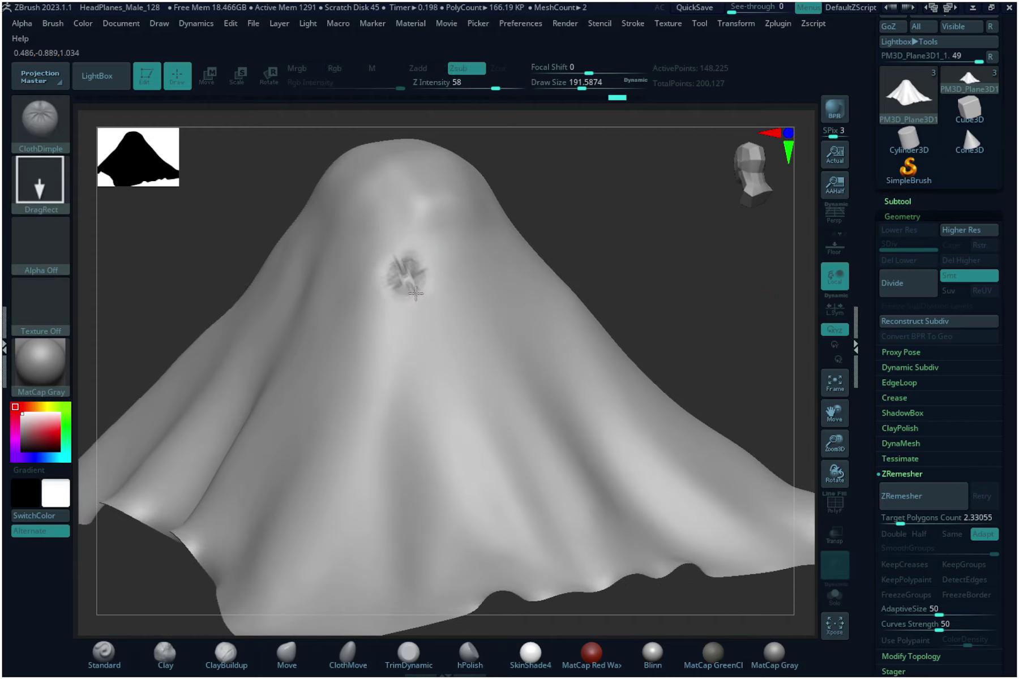
{"action": "left_click", "coordinate": [546, 392]}
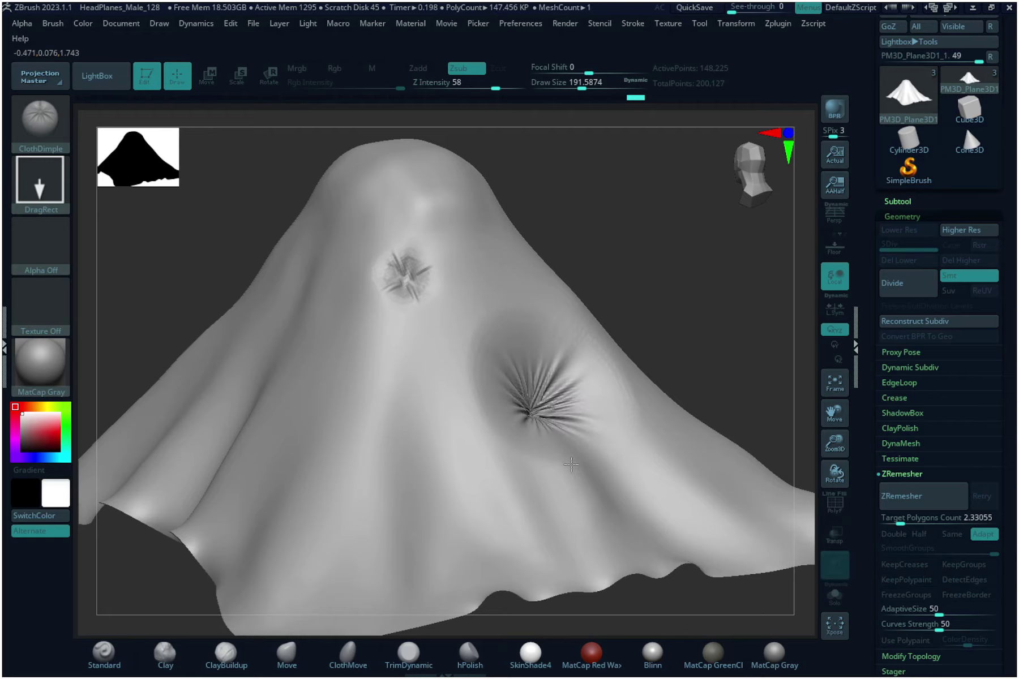
{"action": "key", "text": "ctrl"}
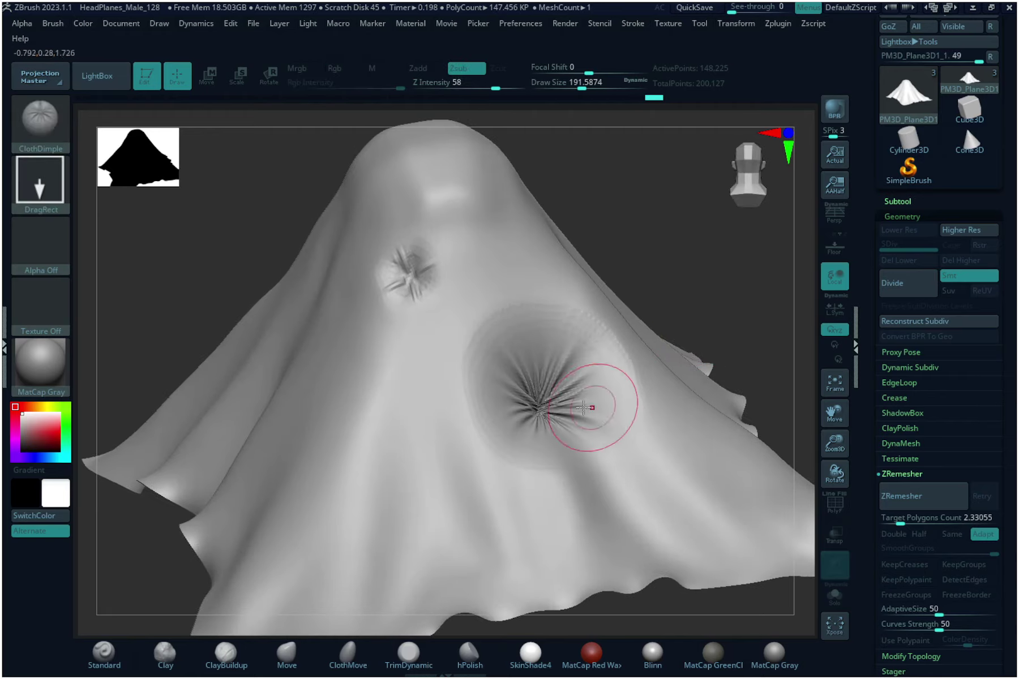
{"action": "left_click", "coordinate": [563, 388]}
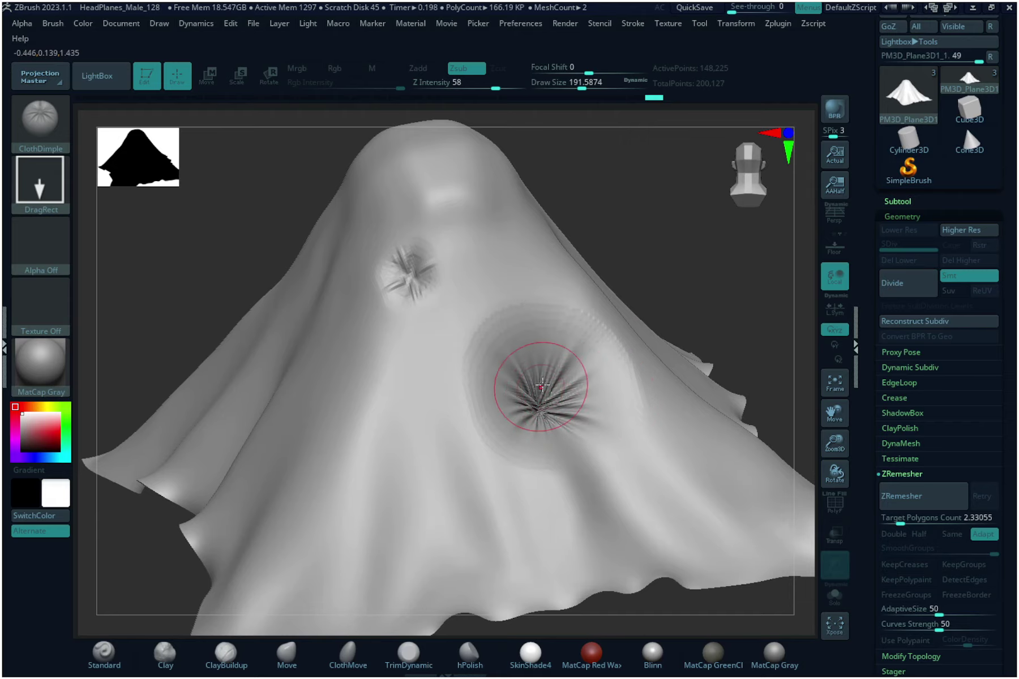
{"action": "key", "text": "ctrl+z"}
{"action": "key", "text": "ctrl+z"}
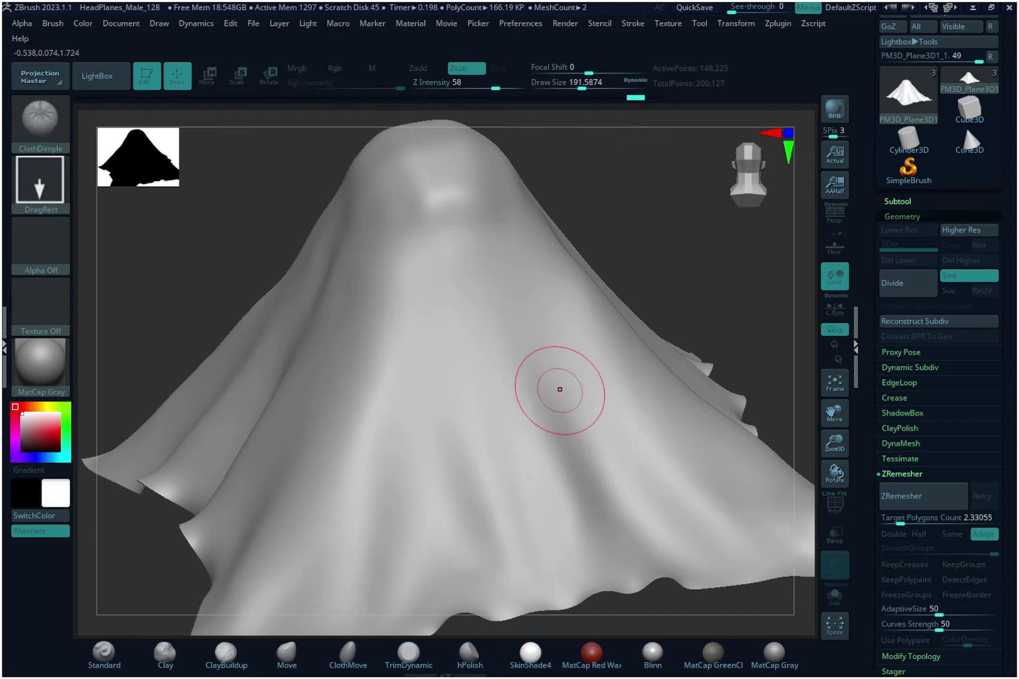
Switch to the ClothFold brush and try a long fold stroke down the cloth's front, undoing it.
{"action": "key", "text": "b"}
{"action": "left_click", "coordinate": [249, 308]}
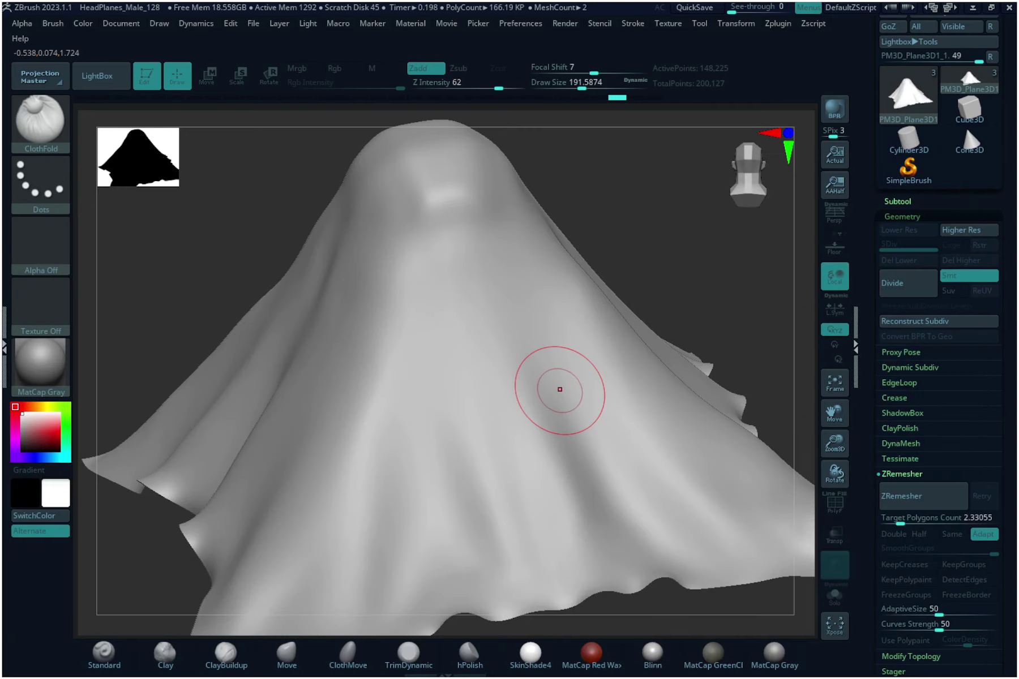
{"action": "left_click_drag", "start_coordinate": [684, 327], "coordinate": [679, 282], "text": "alt"}
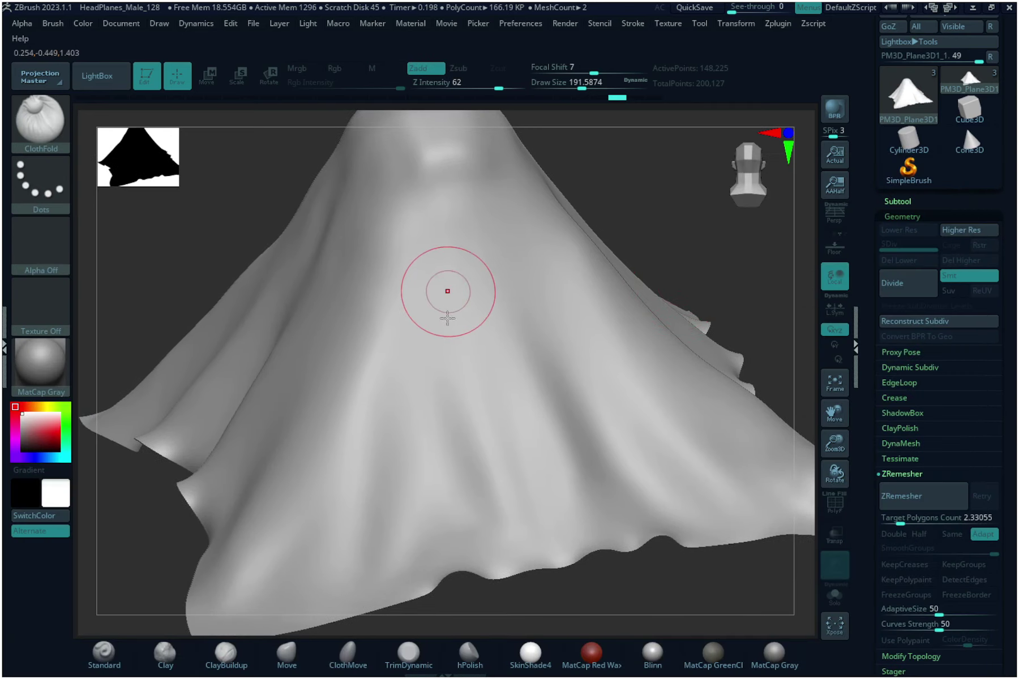
{"action": "mouse_move", "coordinate": [448, 289]}
{"action": "left_mouse_down"}
{"action": "mouse_move", "coordinate": [469, 490]}
{"action": "mouse_move", "coordinate": [484, 518]}
{"action": "left_mouse_up"}
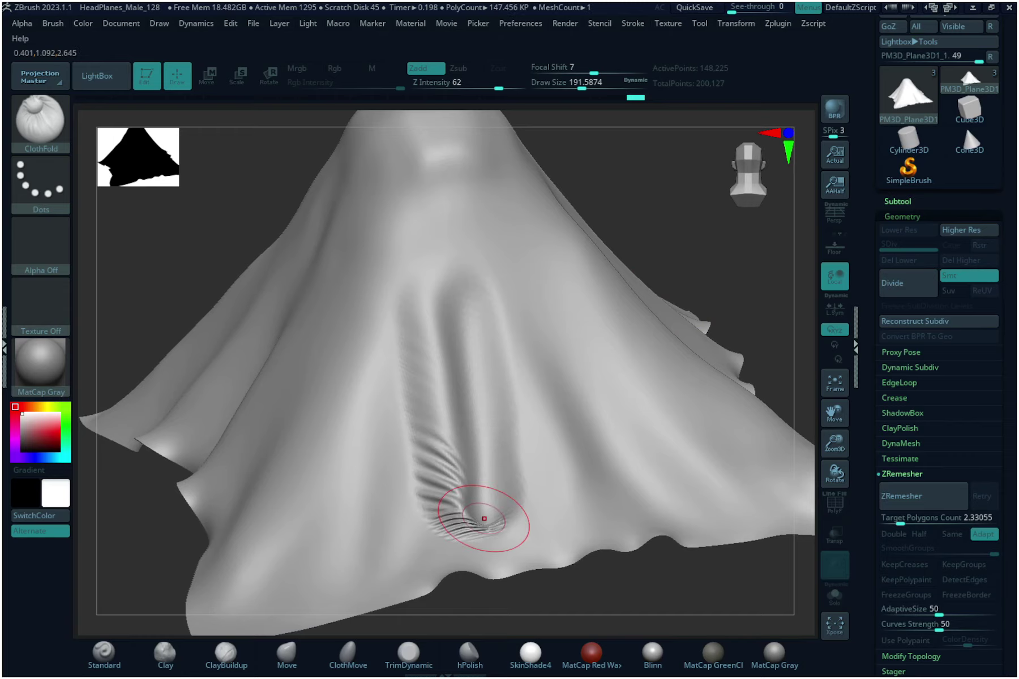
{"action": "left_click_drag", "start_coordinate": [730, 263], "coordinate": [685, 266]}
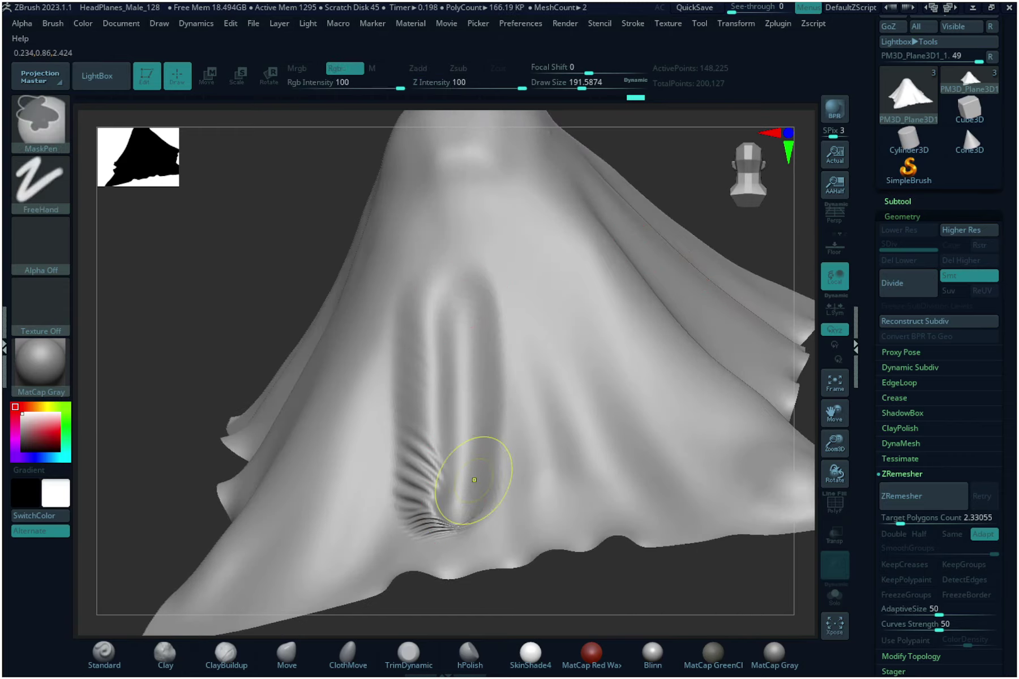
{"action": "key", "text": "ctrl+z"}
Sculpt a ClothFold stroke down the centre of the cloth, and try and undo an upward stroke beside it.
{"action": "mouse_move", "coordinate": [466, 314]}
{"action": "right_mouse_down"}
{"action": "mouse_move", "coordinate": [707, 187]}
{"action": "mouse_move", "coordinate": [693, 191]}
{"action": "right_mouse_up"}
{"action": "left_click_drag", "start_coordinate": [455, 313], "coordinate": [474, 483]}
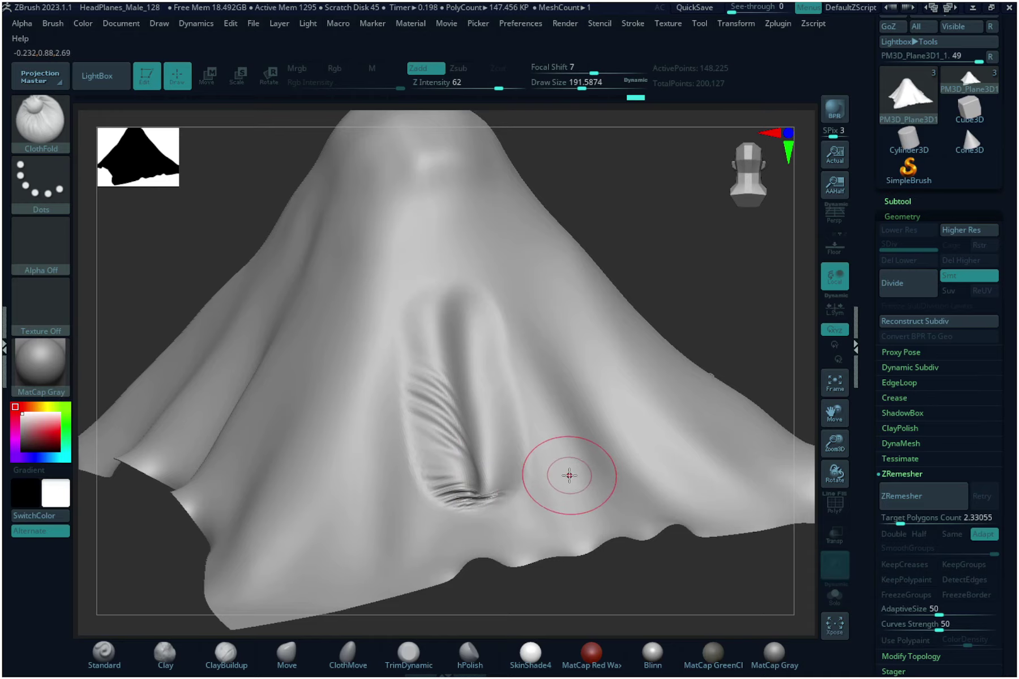
{"action": "left_click_drag", "start_coordinate": [569, 480], "coordinate": [540, 300]}
{"action": "mouse_move", "coordinate": [679, 317]}
{"action": "right_mouse_down"}
{"action": "mouse_move", "coordinate": [661, 278]}
{"action": "mouse_move", "coordinate": [677, 273]}
{"action": "right_mouse_up"}
{"action": "key", "text": "ctrl+z"}
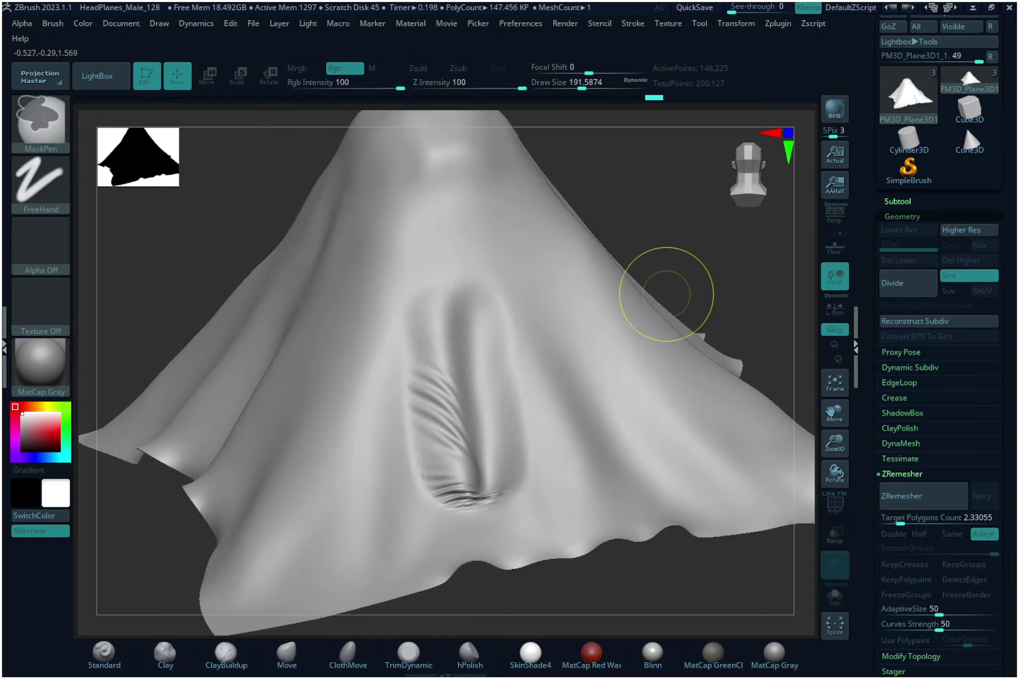
Try another upward ClothFold stroke that curves back towards the central fold, and undo all the ClothFold strokes.
{"action": "mouse_move", "coordinate": [552, 459]}
{"action": "left_mouse_down"}
{"action": "mouse_move", "coordinate": [560, 428]}
{"action": "mouse_move", "coordinate": [523, 299]}
{"action": "mouse_move", "coordinate": [518, 342]}
{"action": "left_mouse_up"}
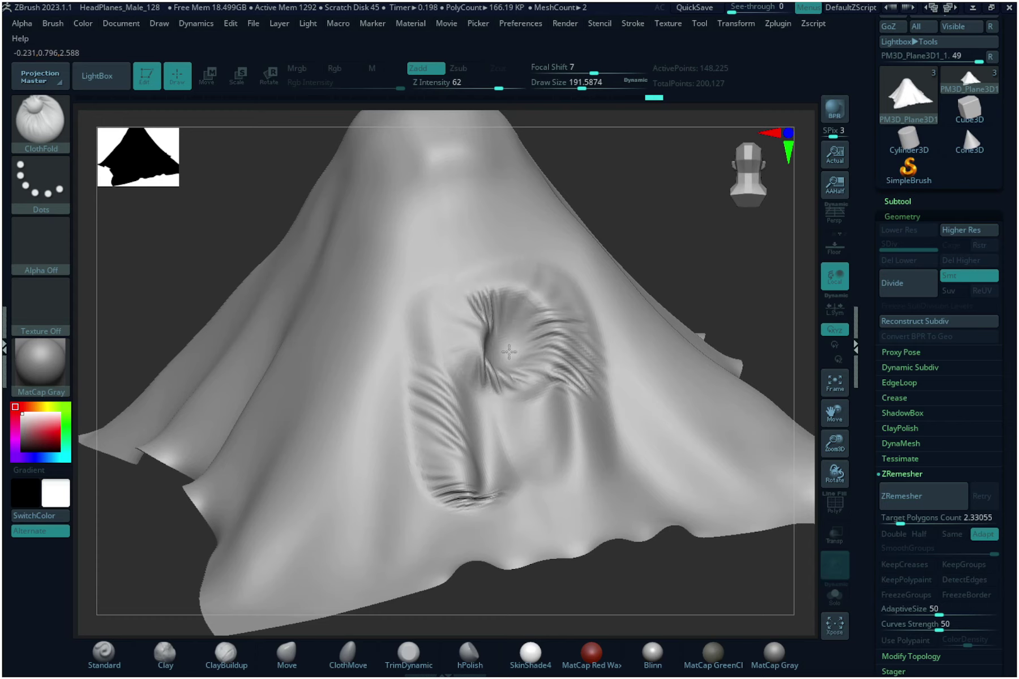
{"action": "key", "text": "ctrl+z"}
{"action": "key", "text": "ctrl+z"}
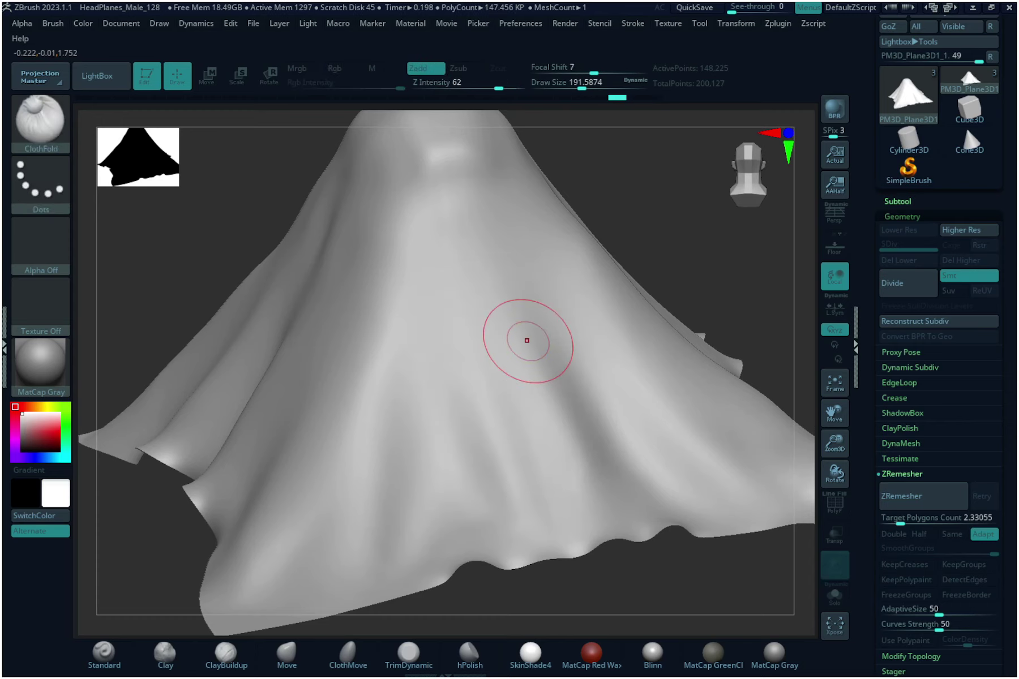
Switch to the ClothHook brush and try a short stroke on the cloth's front, undoing it.
{"action": "key", "text": "b"}
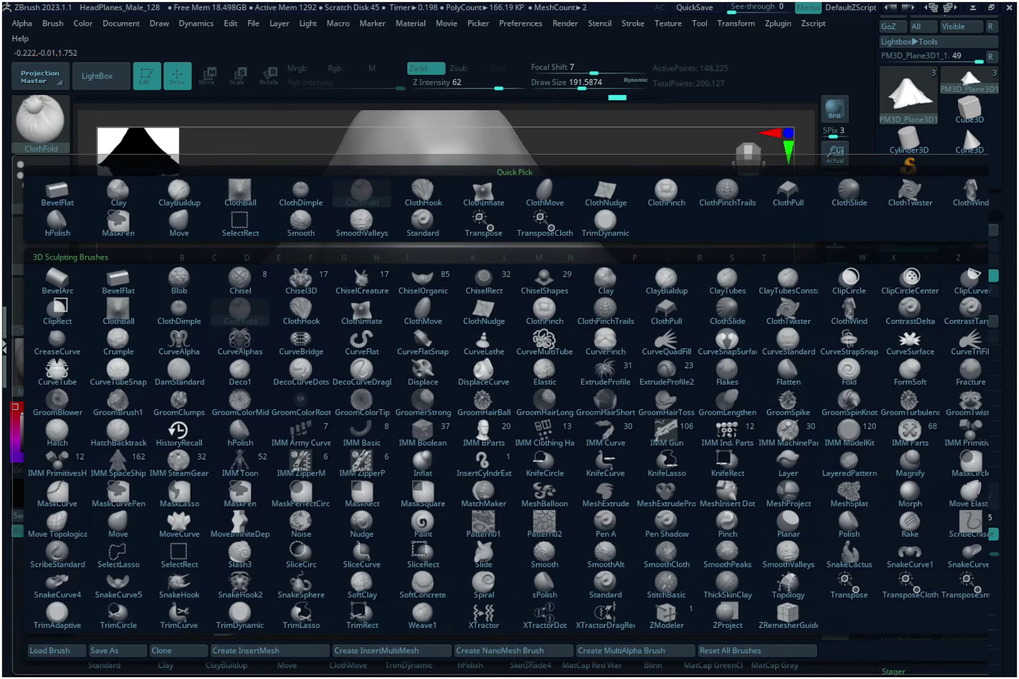
{"action": "left_click", "coordinate": [301, 308]}
{"action": "left_click_drag", "start_coordinate": [685, 271], "coordinate": [689, 223]}
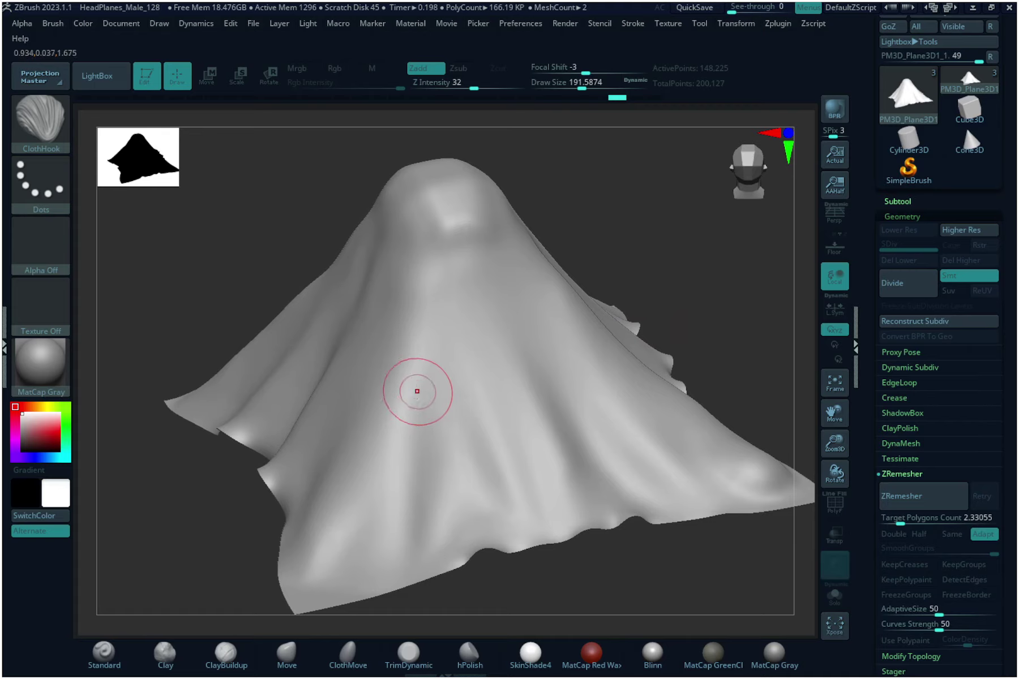
{"action": "left_click_drag", "start_coordinate": [425, 393], "coordinate": [426, 395]}
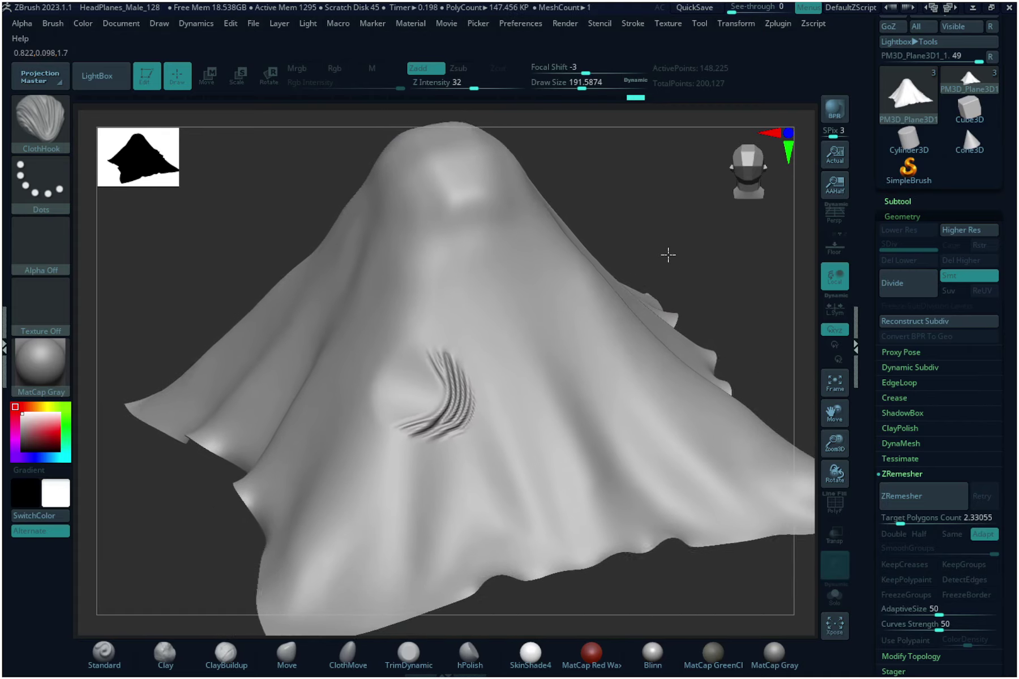
{"action": "key", "text": "ctrl+z"}
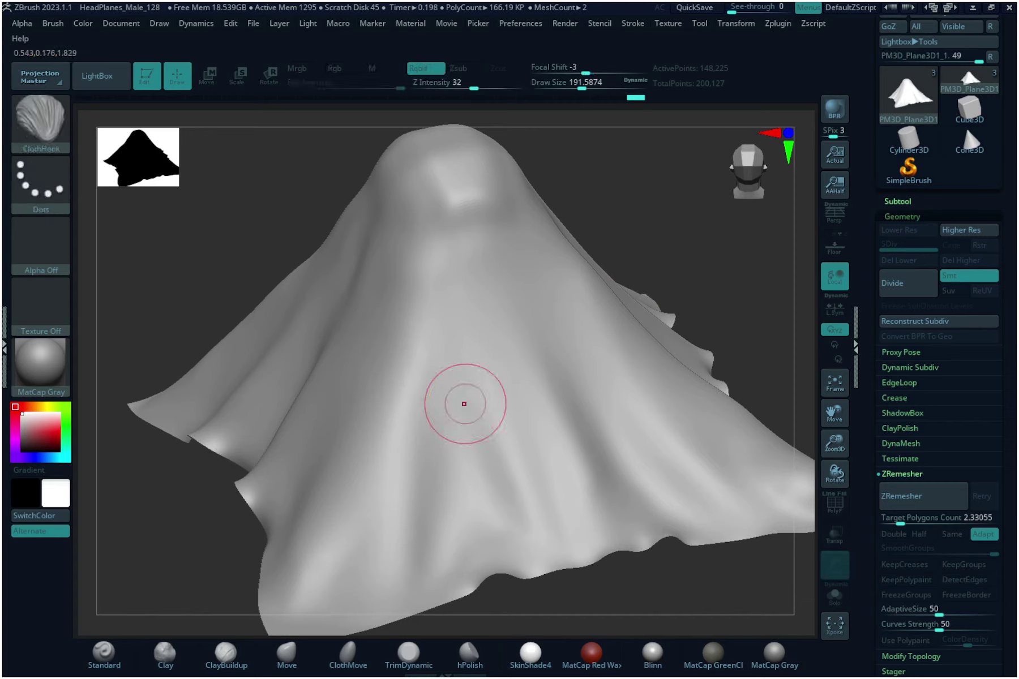
Try a large ClothHook stroke across the cloth's front at a Draw Size of about 468, and undo it.
{"action": "key", "text": "s"}
{"action": "mouse_move", "coordinate": [467, 409]}
{"action": "left_mouse_down"}
{"action": "mouse_move", "coordinate": [512, 409]}
{"action": "mouse_move", "coordinate": [588, 379]}
{"action": "mouse_move", "coordinate": [587, 391]}
{"action": "mouse_move", "coordinate": [587, 375]}
{"action": "left_mouse_up"}
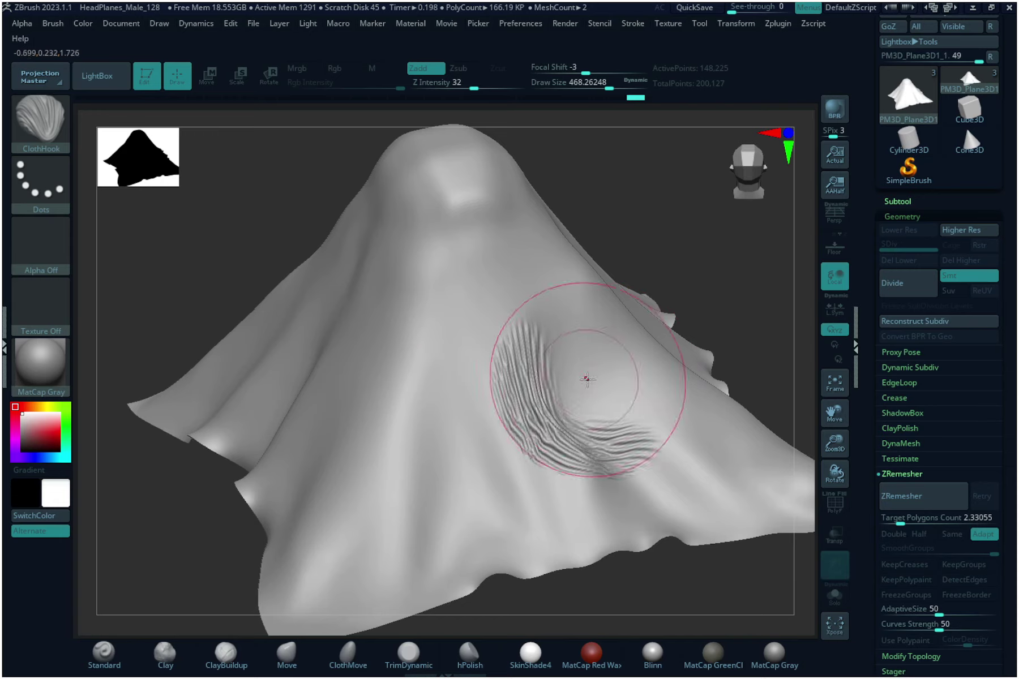
{"action": "key", "text": "ctrl+z"}
Reduce the Draw Size to about 172, try a small ClothHook stroke on the cloth, and undo it.
{"action": "left_click_drag", "start_coordinate": [663, 264], "coordinate": [651, 321], "text": "alt"}
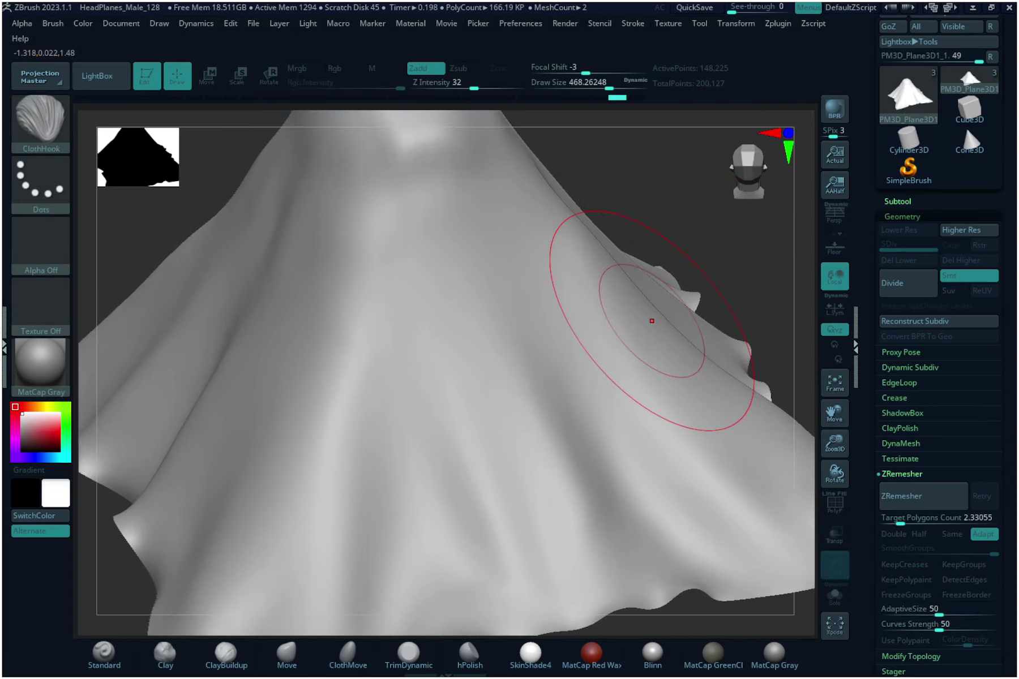
{"action": "key", "text": "s"}
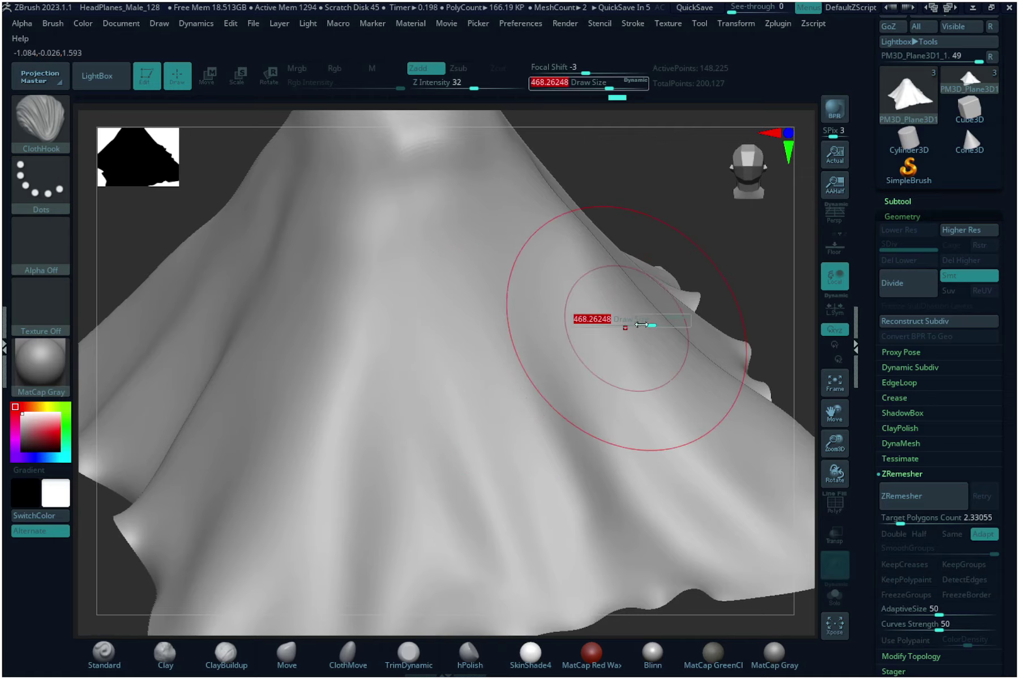
{"action": "left_click_drag", "start_coordinate": [648, 326], "coordinate": [617, 321]}
{"action": "mouse_move", "coordinate": [505, 364]}
{"action": "left_mouse_down"}
{"action": "mouse_move", "coordinate": [470, 368]}
{"action": "mouse_move", "coordinate": [473, 380]}
{"action": "left_mouse_up"}
{"action": "left_click_drag", "start_coordinate": [696, 249], "coordinate": [621, 270]}
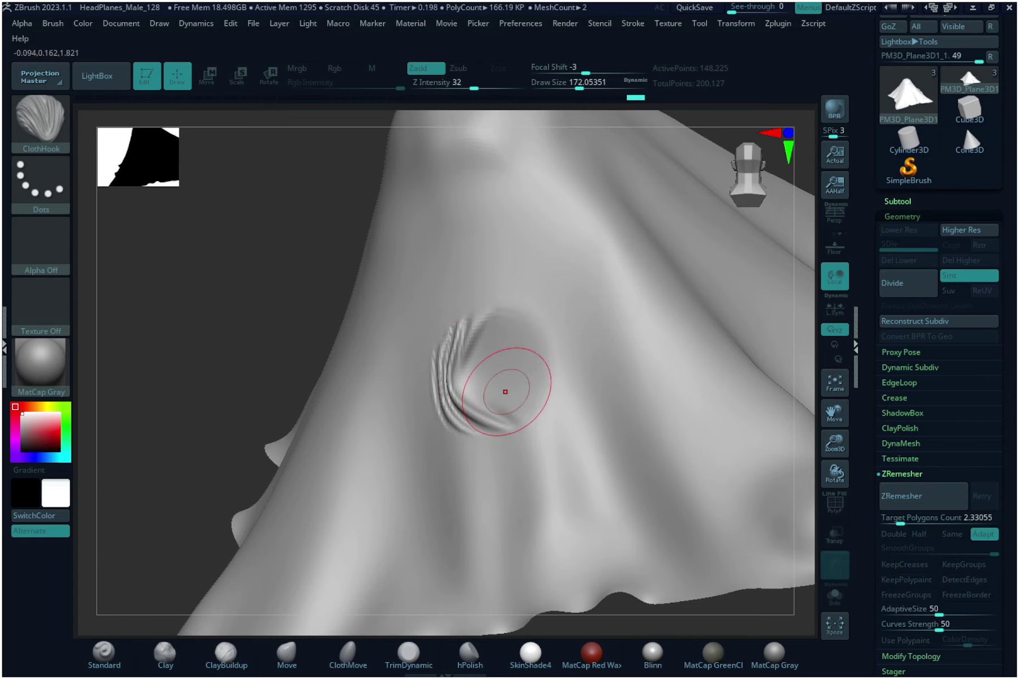
{"action": "key", "text": "ctrl+z"}
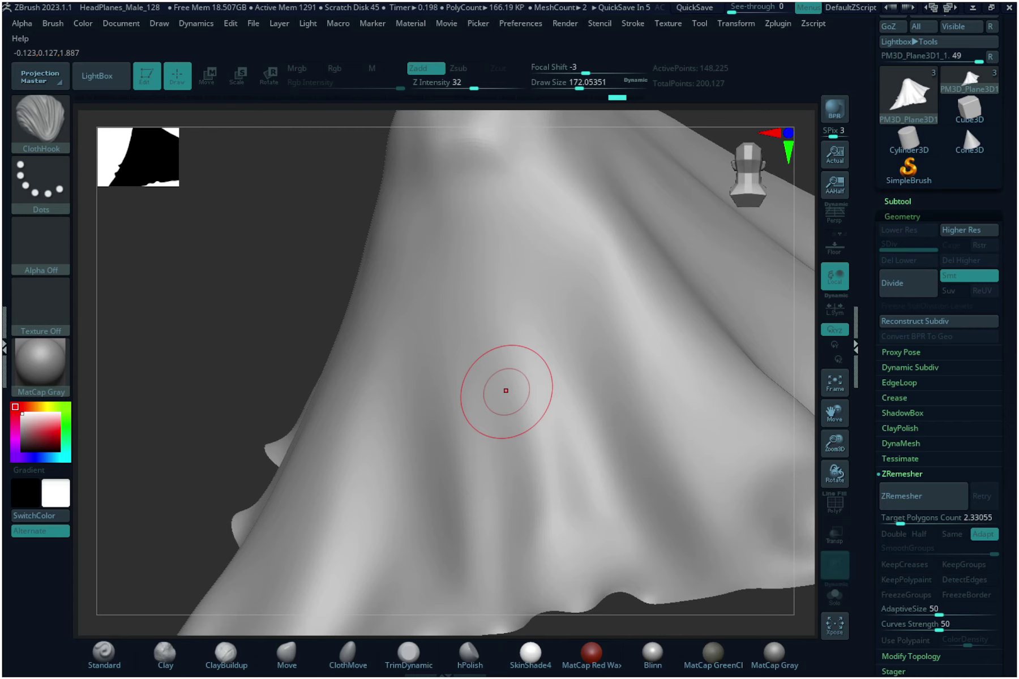
Switch to the ClothInflate brush and bring the cloth's front into view for sculpting.
{"action": "key", "text": "b"}
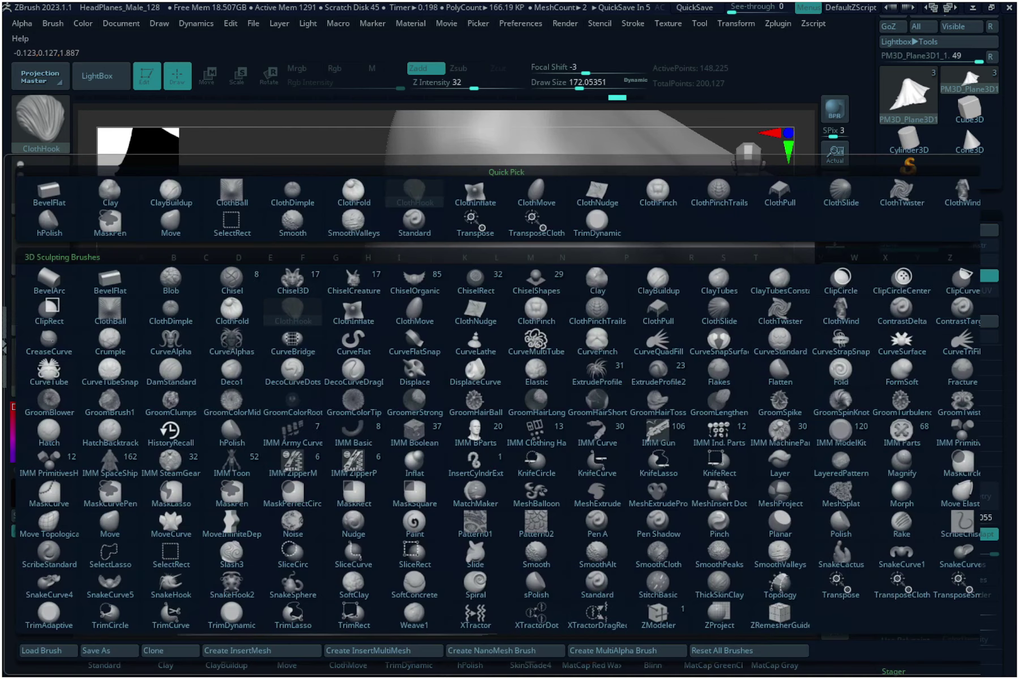
{"action": "left_click", "coordinate": [353, 319]}
{"action": "mouse_move", "coordinate": [804, 258]}
{"action": "left_mouse_down"}
{"action": "mouse_move", "coordinate": [823, 254]}
{"action": "mouse_move", "coordinate": [718, 232]}
{"action": "mouse_move", "coordinate": [762, 220]}
{"action": "mouse_move", "coordinate": [747, 227]}
{"action": "left_mouse_up"}
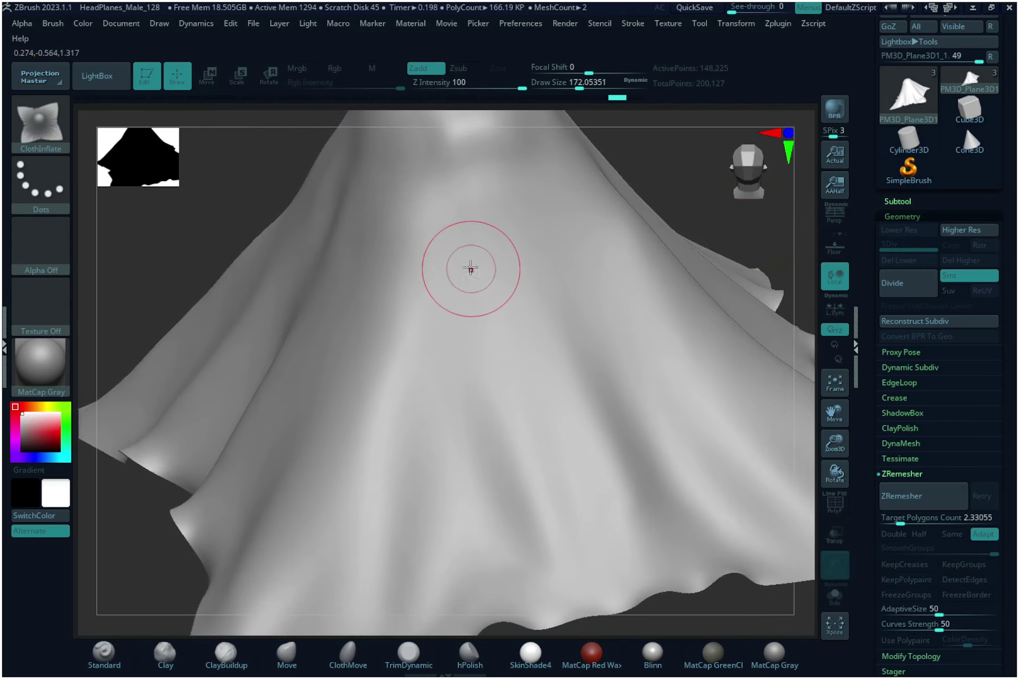
Try several overlapping ClothInflate strokes down the cloth's front, including from a side angle, and undo them all.
{"action": "left_click_drag", "start_coordinate": [466, 261], "coordinate": [508, 510]}
{"action": "left_click_drag", "start_coordinate": [527, 239], "coordinate": [572, 484]}
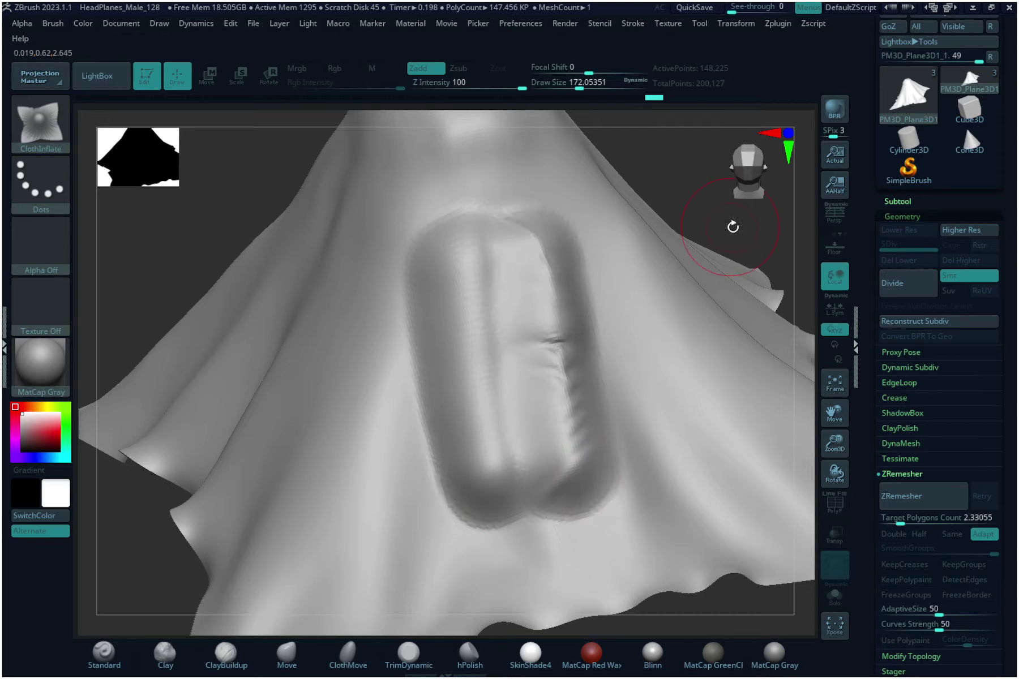
{"action": "mouse_move", "coordinate": [733, 227]}
{"action": "left_mouse_down"}
{"action": "mouse_move", "coordinate": [614, 266]}
{"action": "mouse_move", "coordinate": [591, 286]}
{"action": "mouse_move", "coordinate": [597, 483]}
{"action": "left_mouse_up"}
{"action": "mouse_move", "coordinate": [708, 213]}
{"action": "left_mouse_down"}
{"action": "mouse_move", "coordinate": [682, 170]}
{"action": "mouse_move", "coordinate": [666, 166]}
{"action": "mouse_move", "coordinate": [593, 222]}
{"action": "left_mouse_up"}
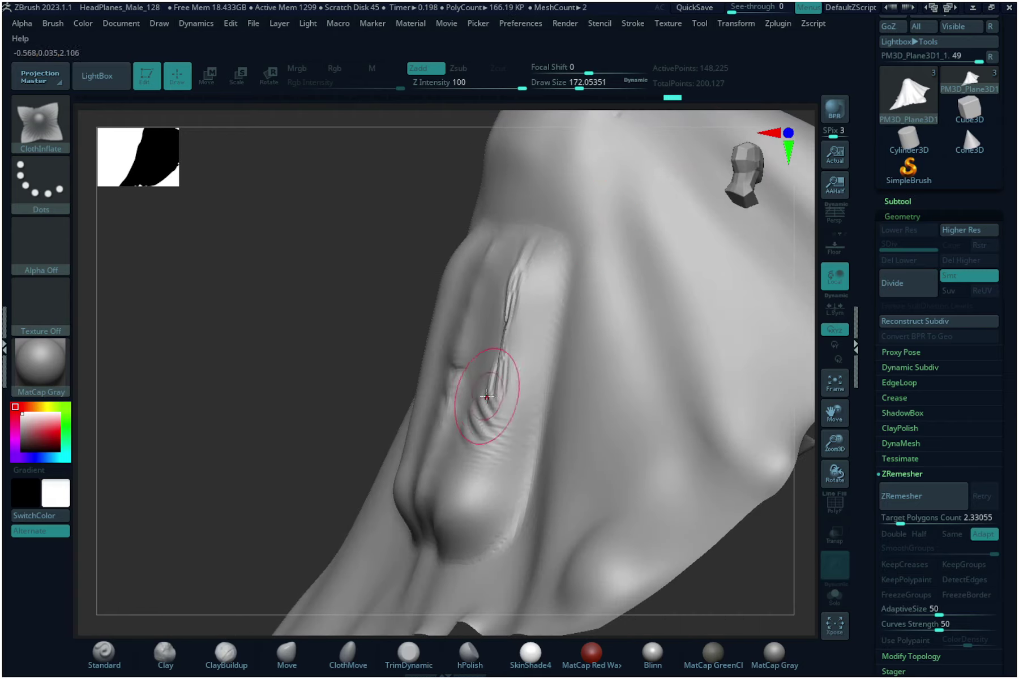
{"action": "mouse_move", "coordinate": [486, 310]}
{"action": "left_mouse_down"}
{"action": "mouse_move", "coordinate": [470, 430]}
{"action": "mouse_move", "coordinate": [422, 509]}
{"action": "mouse_move", "coordinate": [432, 545]}
{"action": "mouse_move", "coordinate": [486, 540]}
{"action": "left_mouse_up"}
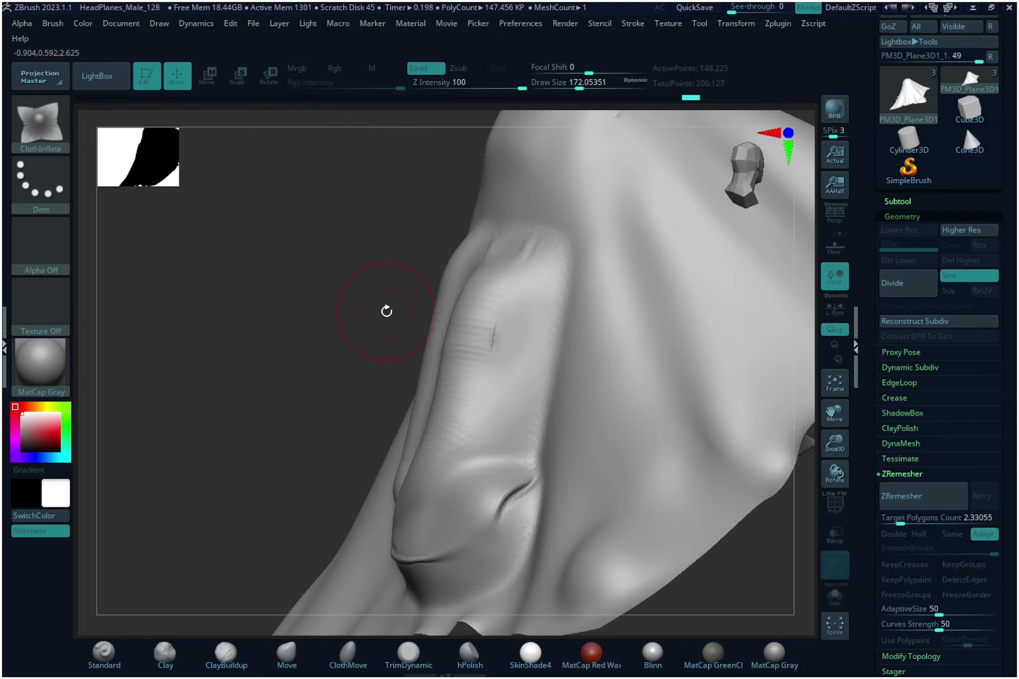
{"action": "left_click_drag", "start_coordinate": [387, 307], "coordinate": [419, 297]}
{"action": "key", "text": "ctrl+z"}
{"action": "key", "text": "ctrl+z"}
{"action": "key", "text": "ctrl+z"}
{"action": "key", "text": "ctrl+z"}
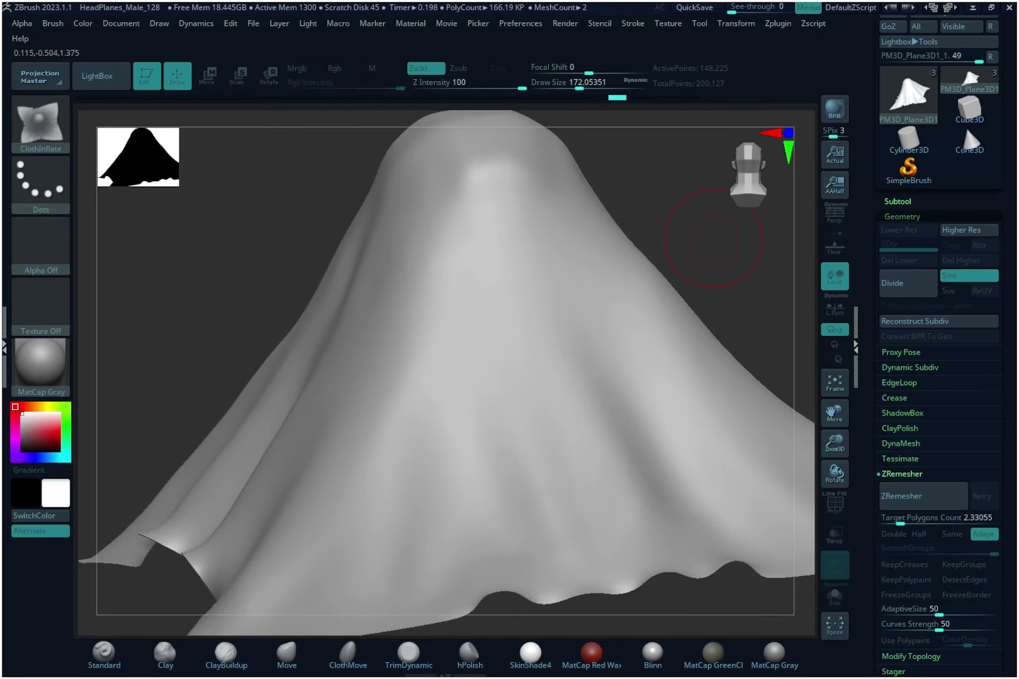
Try two slanted ClothInflate strokes side by side down the cloth's front, and undo both.
{"action": "mouse_move", "coordinate": [420, 324]}
{"action": "left_mouse_down"}
{"action": "mouse_move", "coordinate": [404, 416]}
{"action": "mouse_move", "coordinate": [357, 497]}
{"action": "left_mouse_up"}
{"action": "mouse_move", "coordinate": [481, 331]}
{"action": "left_mouse_down"}
{"action": "mouse_move", "coordinate": [473, 417]}
{"action": "mouse_move", "coordinate": [456, 467]}
{"action": "mouse_move", "coordinate": [428, 502]}
{"action": "left_mouse_up"}
{"action": "key", "text": "ctrl+z"}
{"action": "key", "text": "ctrl+z"}
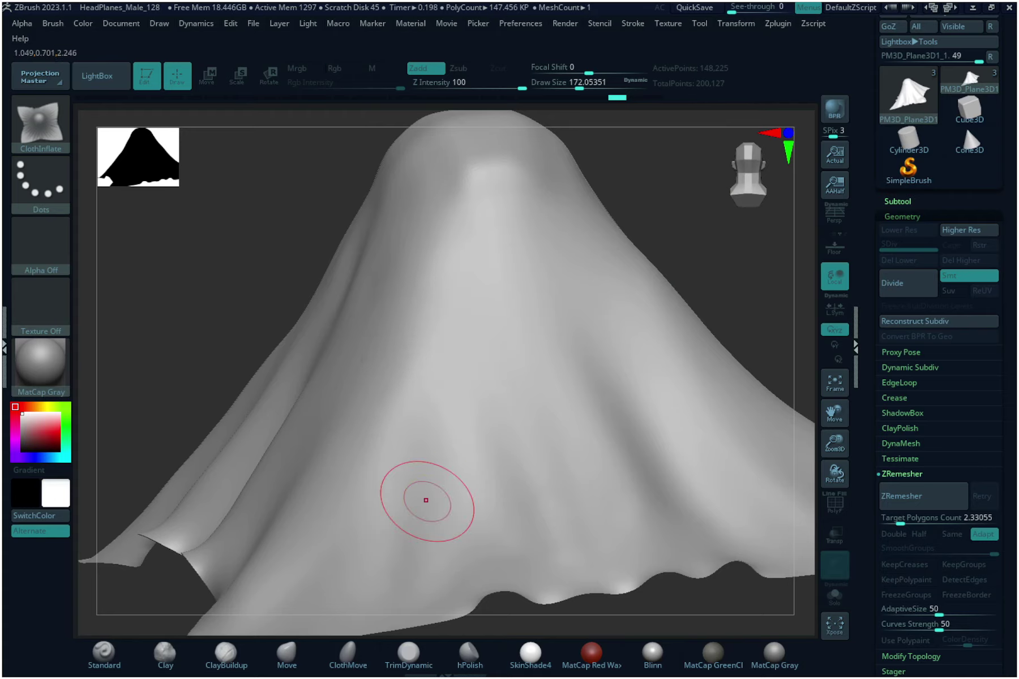
Try ClothInflate strokes along the folds toward the cloth's hem and a single dab on its slope, undoing each.
{"action": "left_click_drag", "start_coordinate": [657, 243], "coordinate": [742, 217]}
{"action": "left_click_drag", "start_coordinate": [385, 361], "coordinate": [332, 544]}
{"action": "key", "text": "ctrl+z"}
{"action": "mouse_move", "coordinate": [423, 380]}
{"action": "left_mouse_down"}
{"action": "mouse_move", "coordinate": [421, 444]}
{"action": "mouse_move", "coordinate": [392, 551]}
{"action": "left_mouse_up"}
{"action": "key", "text": "ctrl+z"}
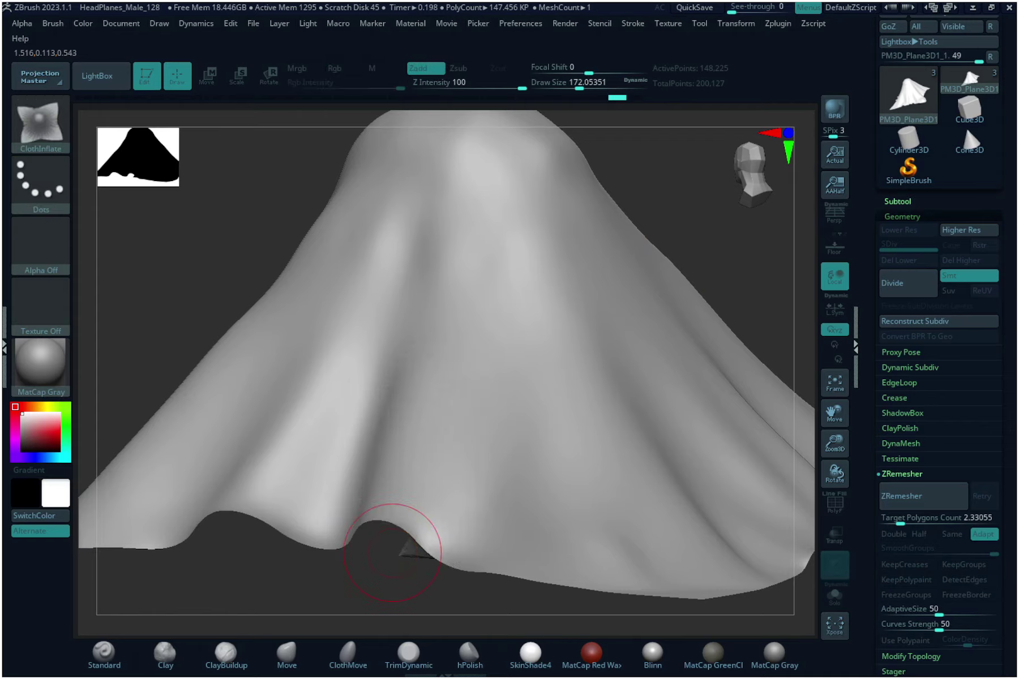
{"action": "mouse_move", "coordinate": [747, 265]}
{"action": "left_mouse_down"}
{"action": "mouse_move", "coordinate": [710, 264]}
{"action": "mouse_move", "coordinate": [734, 278]}
{"action": "left_mouse_up"}
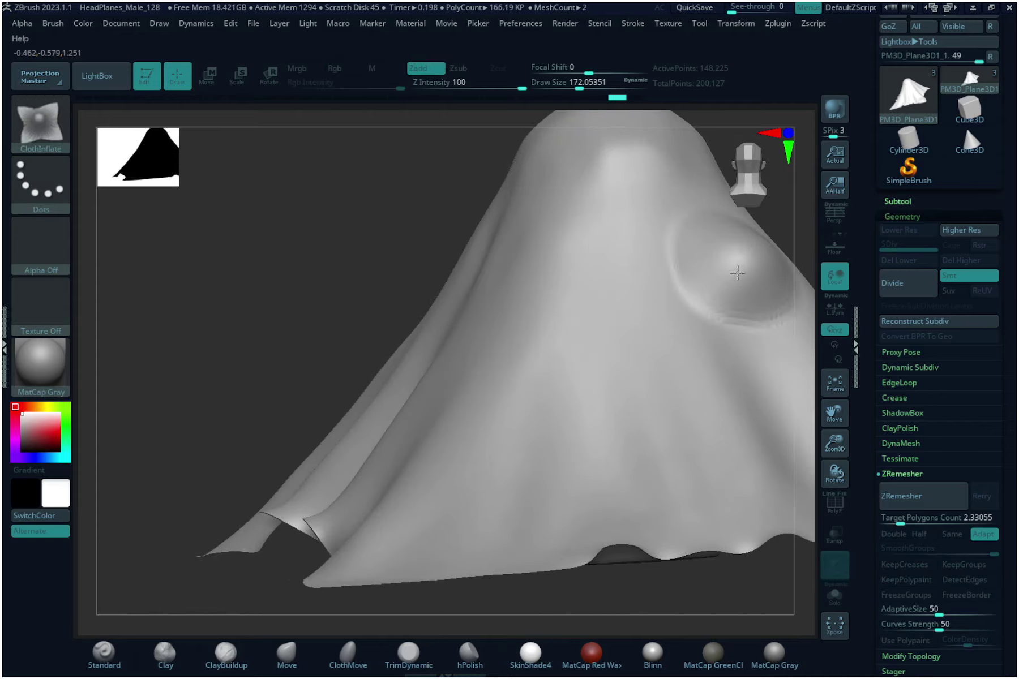
{"action": "key", "text": "ctrl+z"}
Switch to the ClothMove brush and bring the cloth's front into view for sculpting.
{"action": "key", "text": "b"}
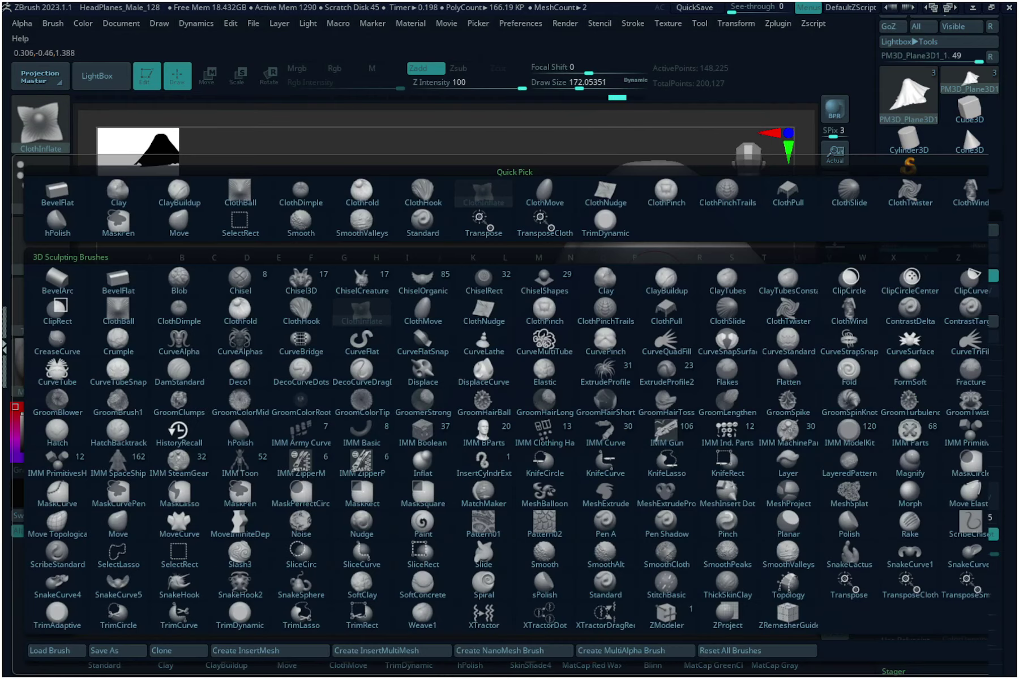
{"action": "left_click", "coordinate": [423, 311]}
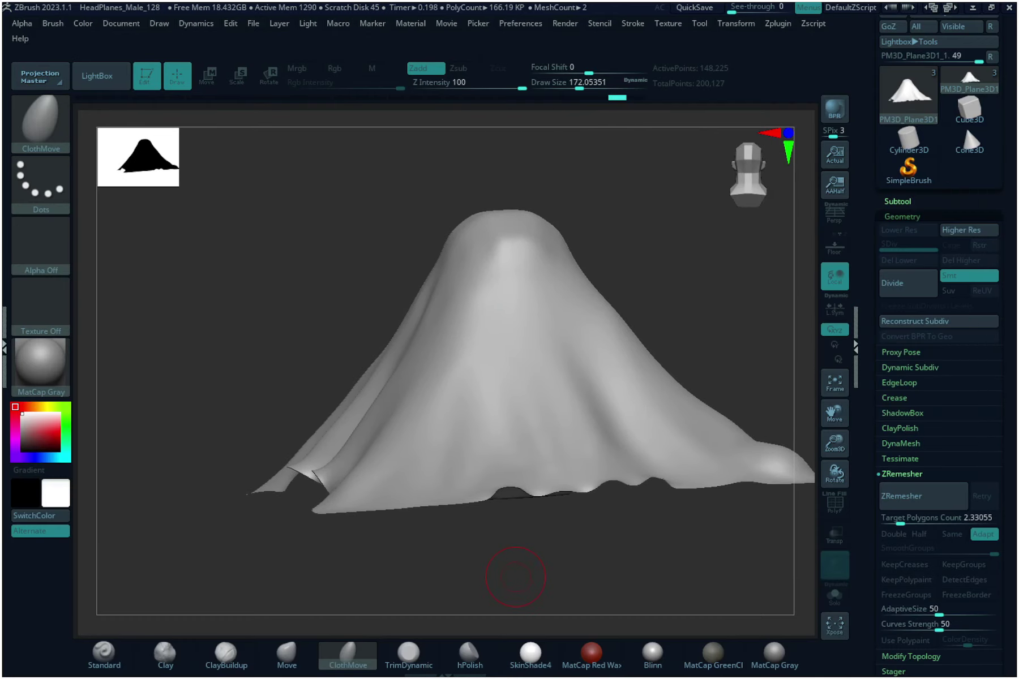
{"action": "left_click_drag", "start_coordinate": [703, 295], "coordinate": [700, 380], "text": "alt"}
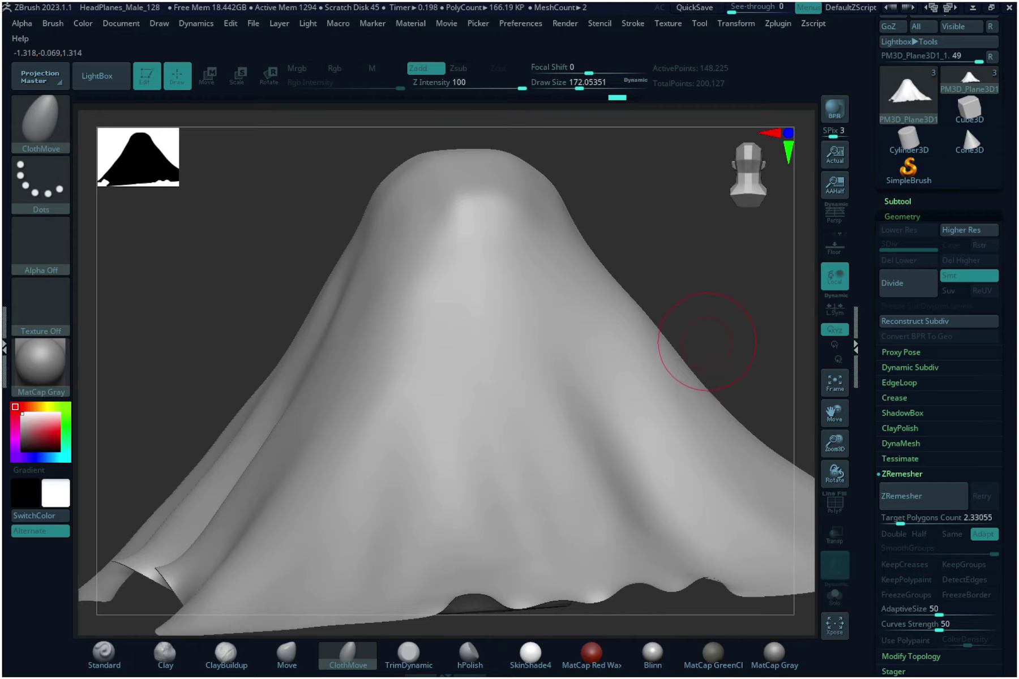
{"action": "left_click_drag", "start_coordinate": [732, 324], "coordinate": [705, 322], "text": "alt"}
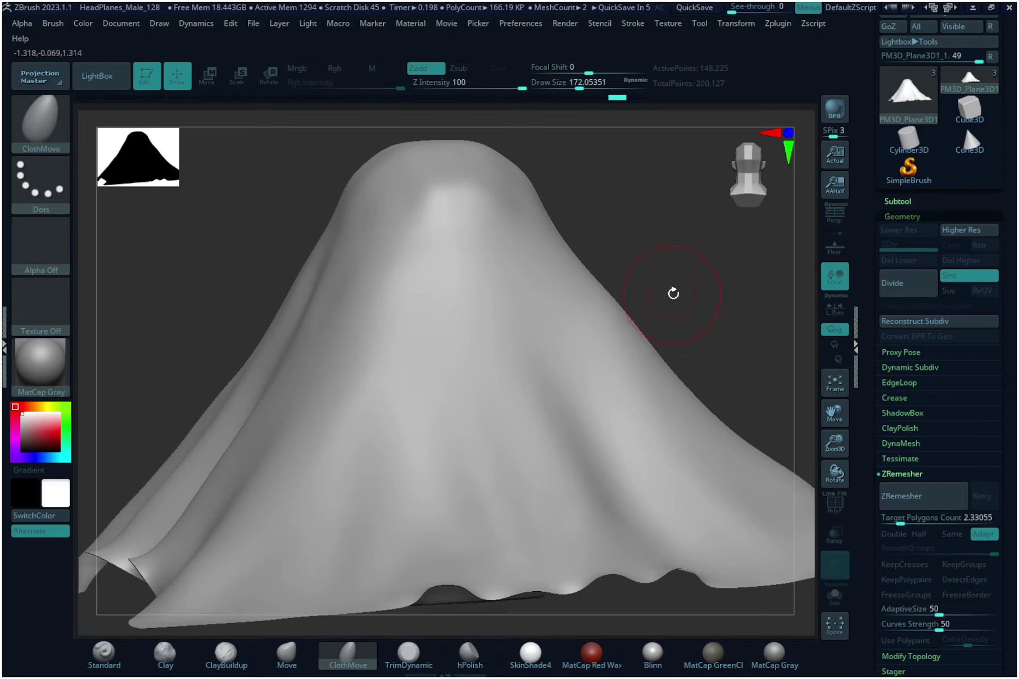
{"action": "left_click_drag", "start_coordinate": [672, 293], "coordinate": [546, 416], "text": "alt"}
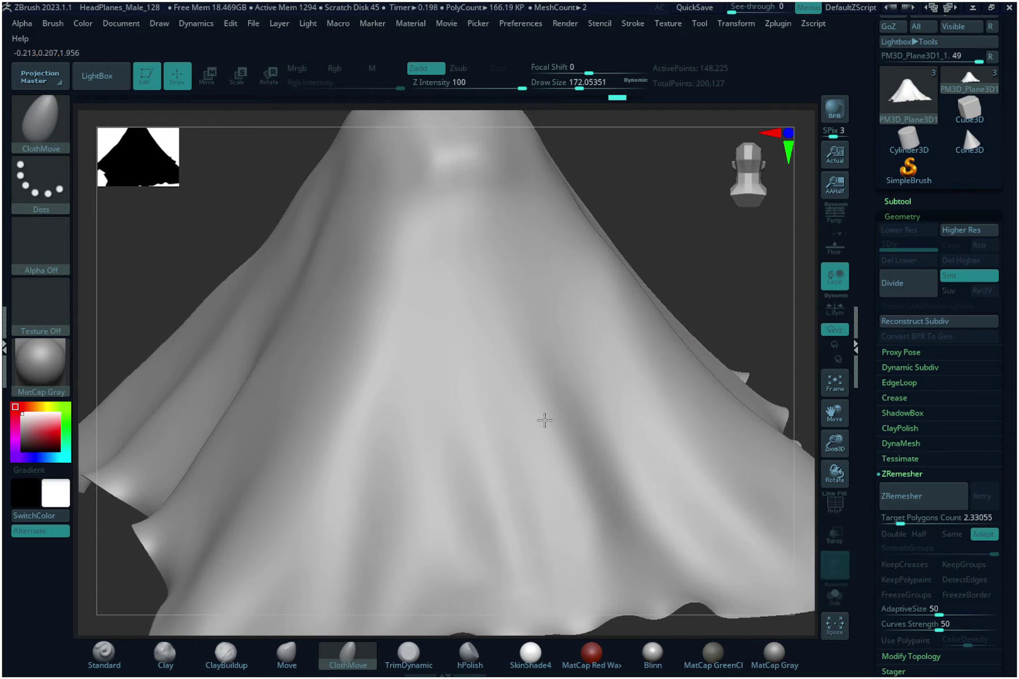
Try short ClothMove pulls on the cloth's front and on a side fold, undoing each.
{"action": "left_click_drag", "start_coordinate": [544, 420], "coordinate": [567, 411]}
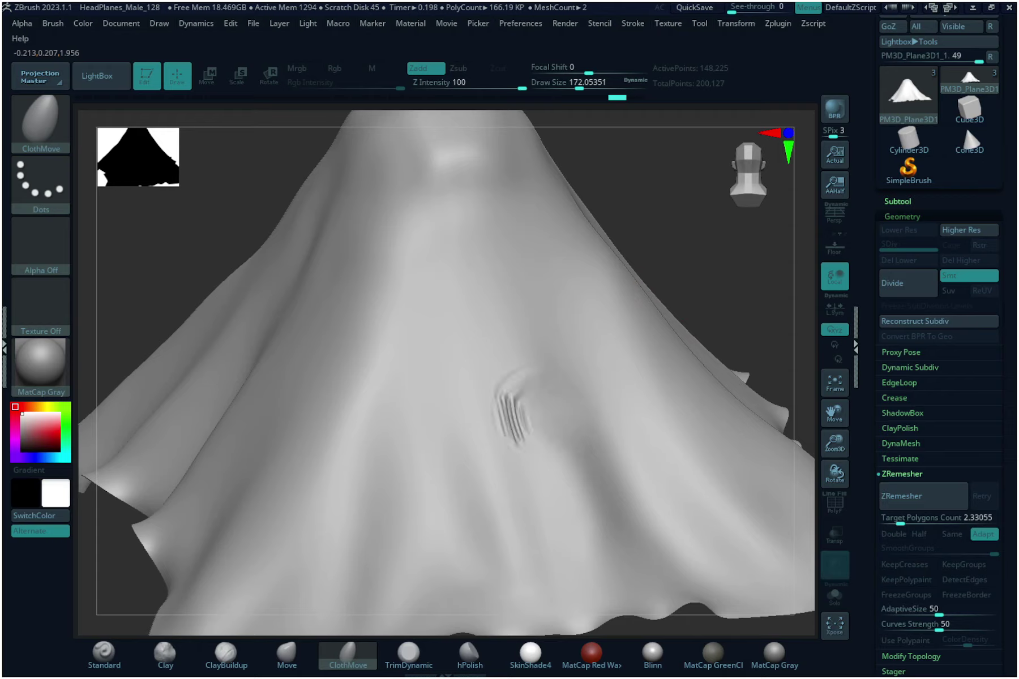
{"action": "key", "text": "ctrl+z"}
{"action": "mouse_move", "coordinate": [700, 272]}
{"action": "left_mouse_down"}
{"action": "mouse_move", "coordinate": [733, 249]}
{"action": "mouse_move", "coordinate": [737, 259]}
{"action": "left_mouse_up"}
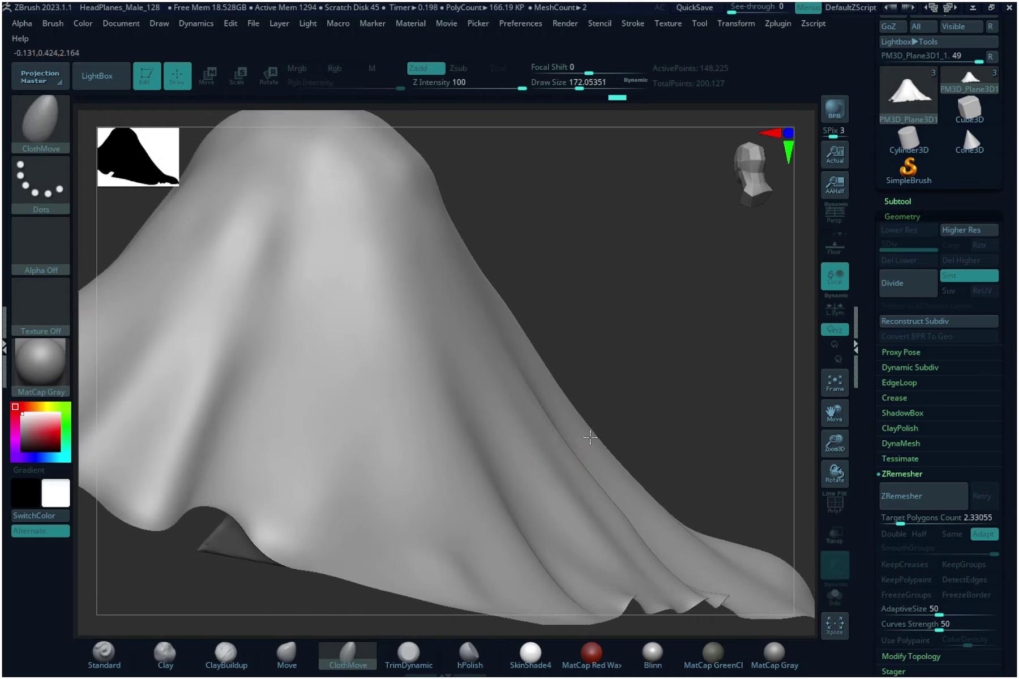
{"action": "left_click_drag", "start_coordinate": [553, 456], "coordinate": [572, 446]}
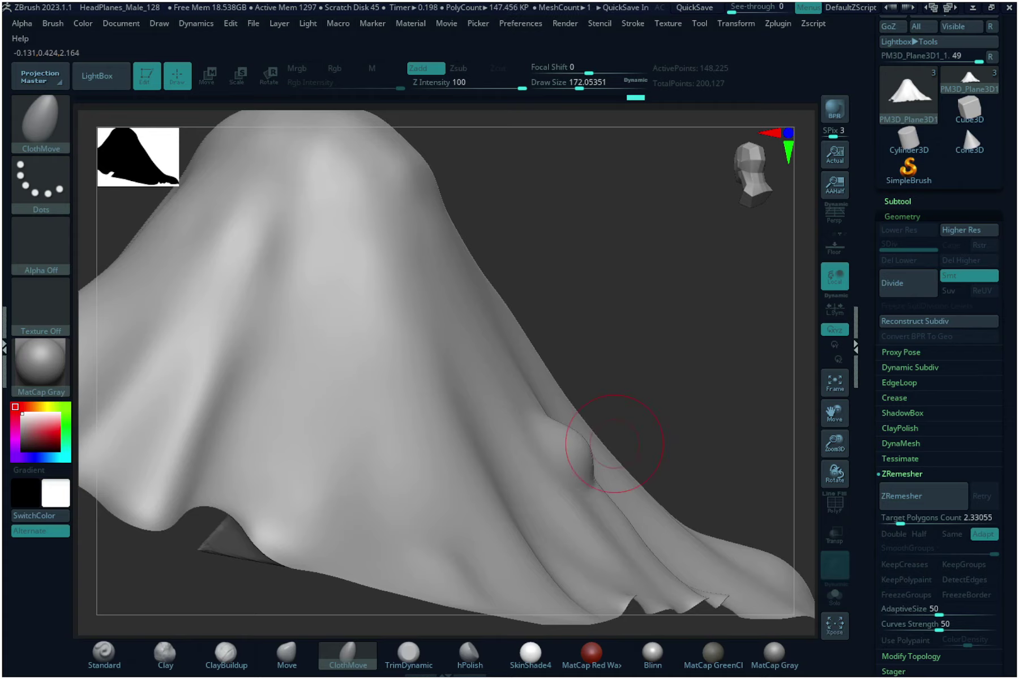
{"action": "left_click_drag", "start_coordinate": [651, 349], "coordinate": [621, 346]}
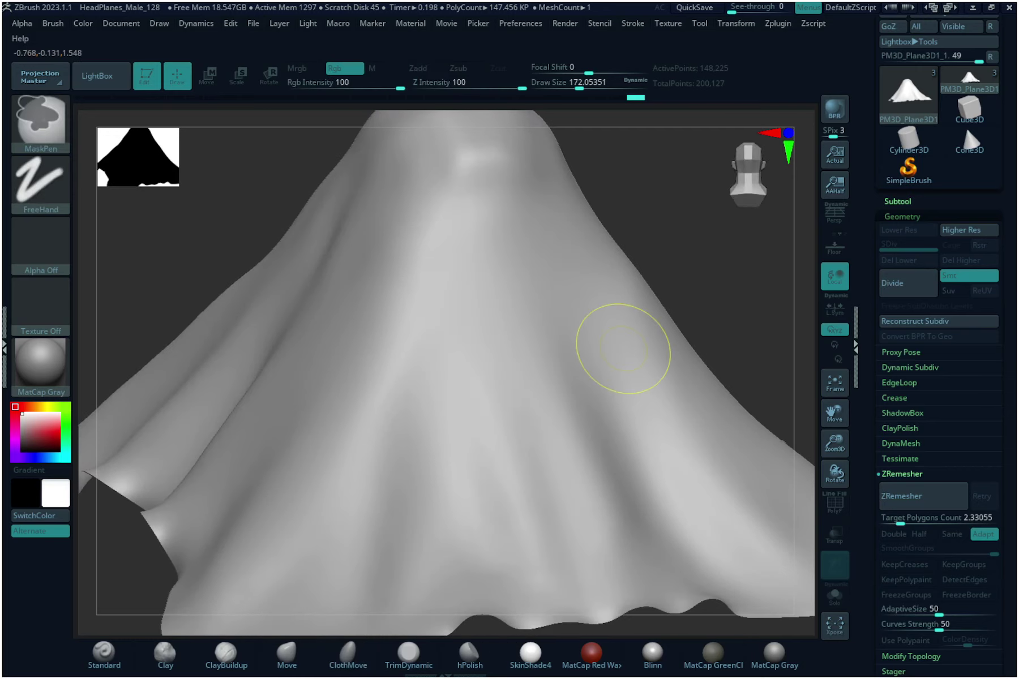
Switch to the ClothNudge brush and show the whole front of the cloth.
{"action": "key", "text": "b"}
{"action": "key", "text": "b"}
{"action": "key", "text": "c"}
{"action": "key", "text": "n"}
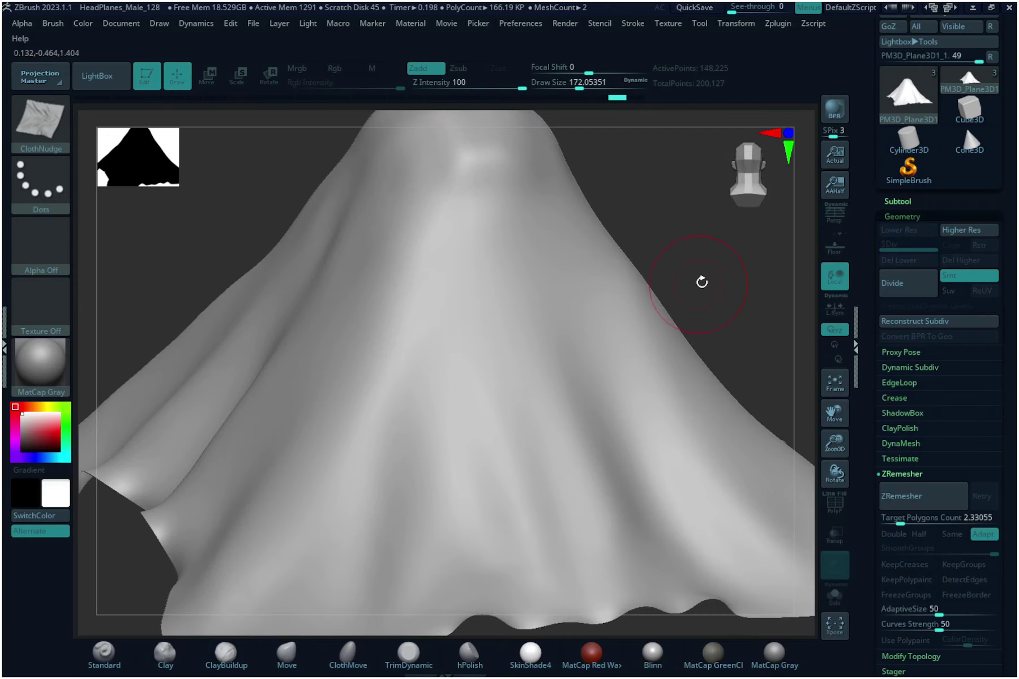
{"action": "mouse_move", "coordinate": [701, 281]}
{"action": "left_mouse_down"}
{"action": "mouse_move", "coordinate": [706, 304]}
{"action": "mouse_move", "coordinate": [691, 299]}
{"action": "mouse_move", "coordinate": [703, 299]}
{"action": "left_mouse_up"}
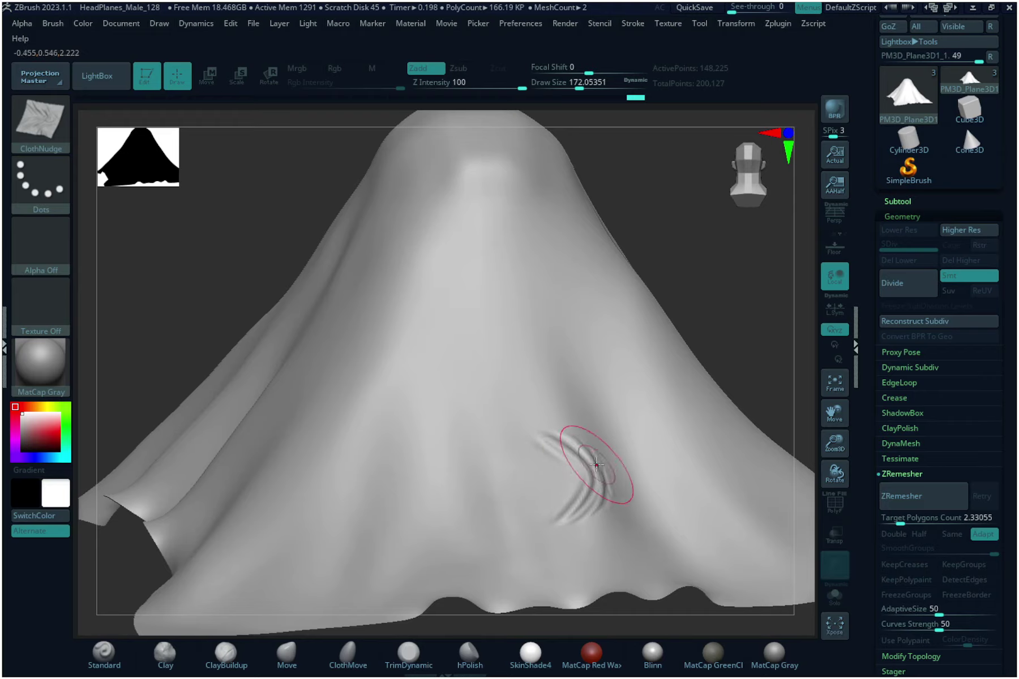
Try ClothNudge strokes on the lower front of the cloth, examine the wrinkles up close, and undo the strokes.
{"action": "left_click_drag", "start_coordinate": [602, 473], "coordinate": [573, 487]}
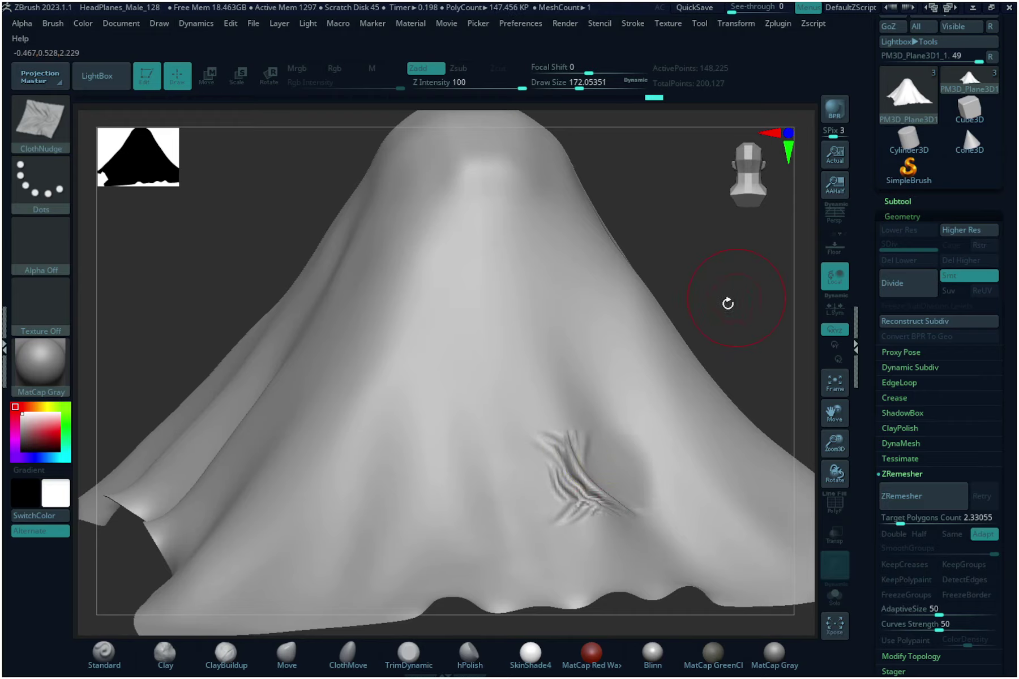
{"action": "left_click_drag", "start_coordinate": [727, 302], "coordinate": [728, 303]}
{"action": "mouse_move", "coordinate": [759, 264]}
{"action": "left_mouse_down", "text": "alt"}
{"action": "mouse_move", "coordinate": [723, 286]}
{"action": "mouse_move", "coordinate": [737, 375]}
{"action": "left_mouse_up", "text": "alt"}
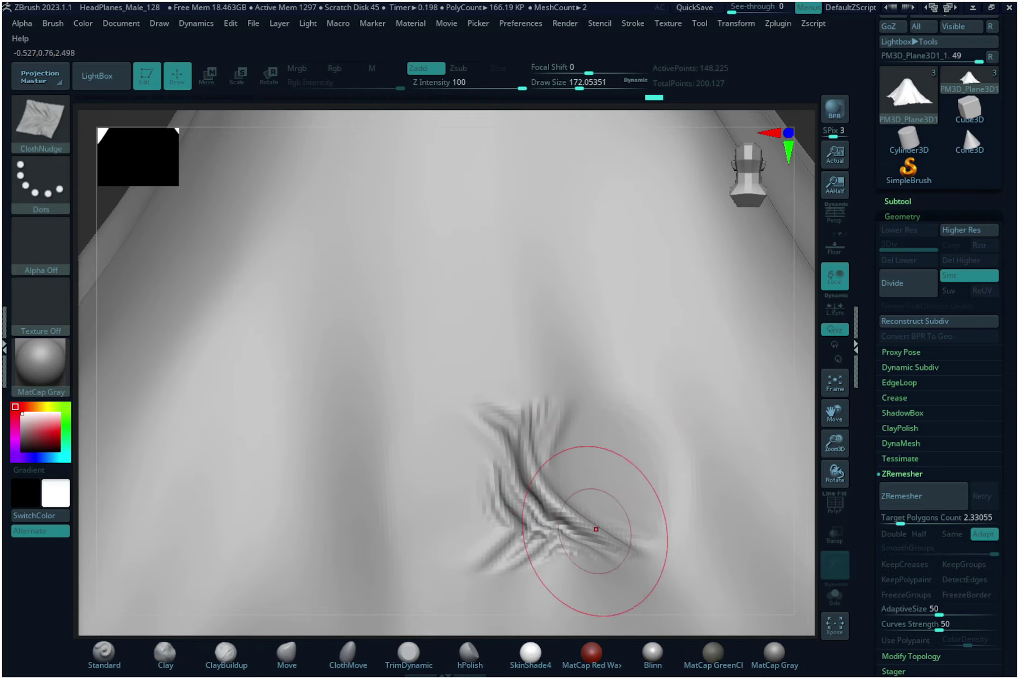
{"action": "mouse_move", "coordinate": [805, 291]}
{"action": "left_mouse_down"}
{"action": "mouse_move", "coordinate": [787, 300]}
{"action": "mouse_move", "coordinate": [784, 284]}
{"action": "left_mouse_up"}
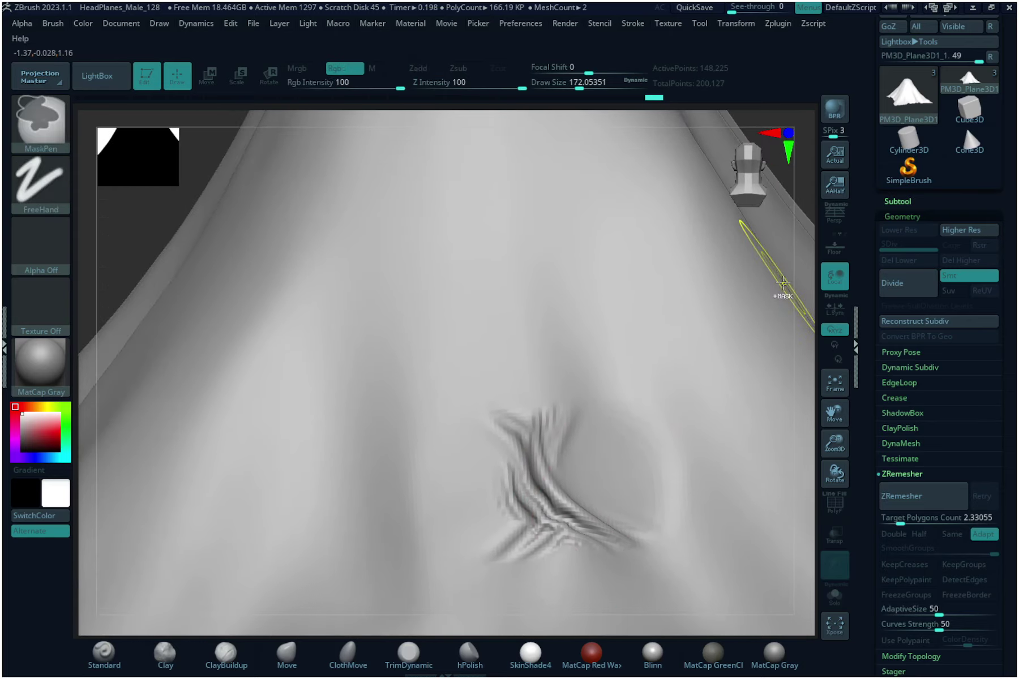
{"action": "key", "text": "ctrl+z"}
{"action": "key", "text": "ctrl+z"}
Switch to the ClothPinch brush.
{"action": "key", "text": "b"}
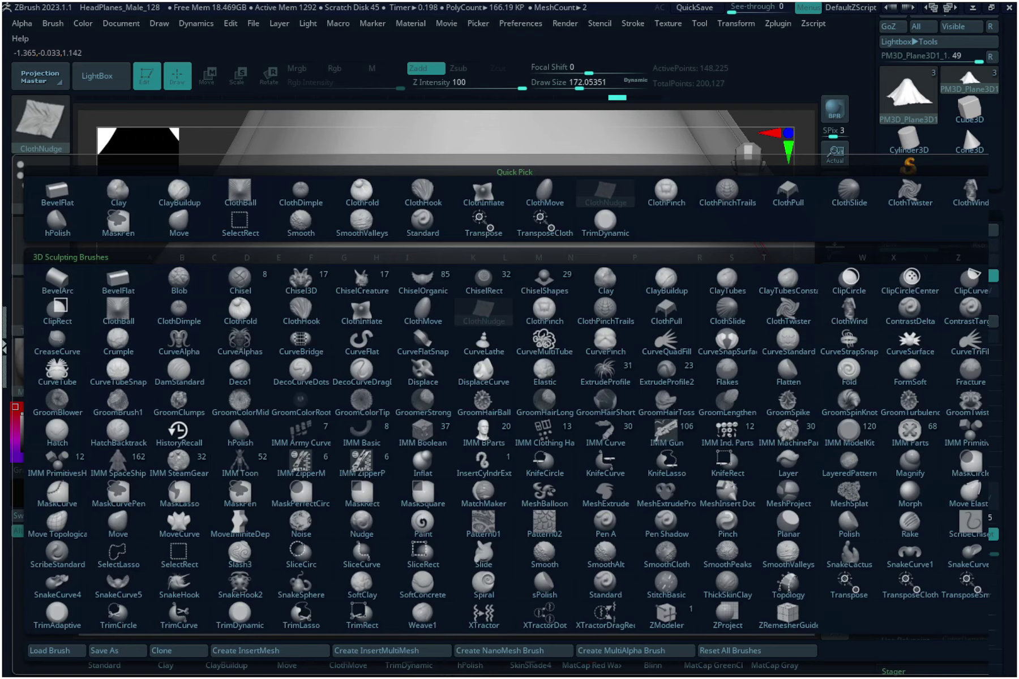
{"action": "left_click", "coordinate": [551, 316]}
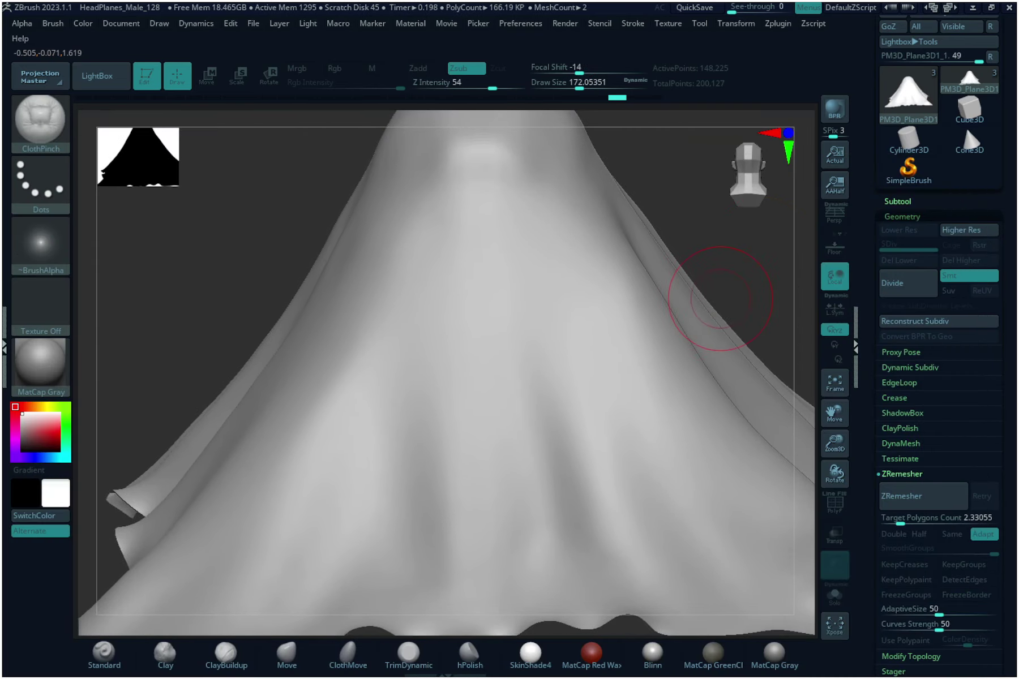
{"action": "key", "text": "b"}
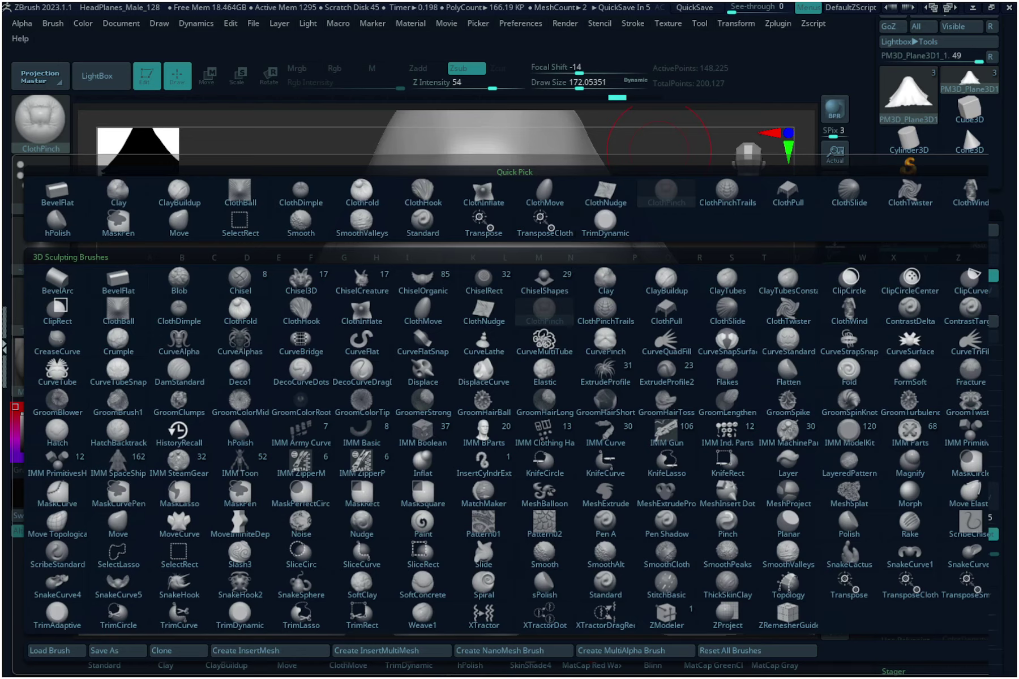
{"action": "key", "text": "b"}
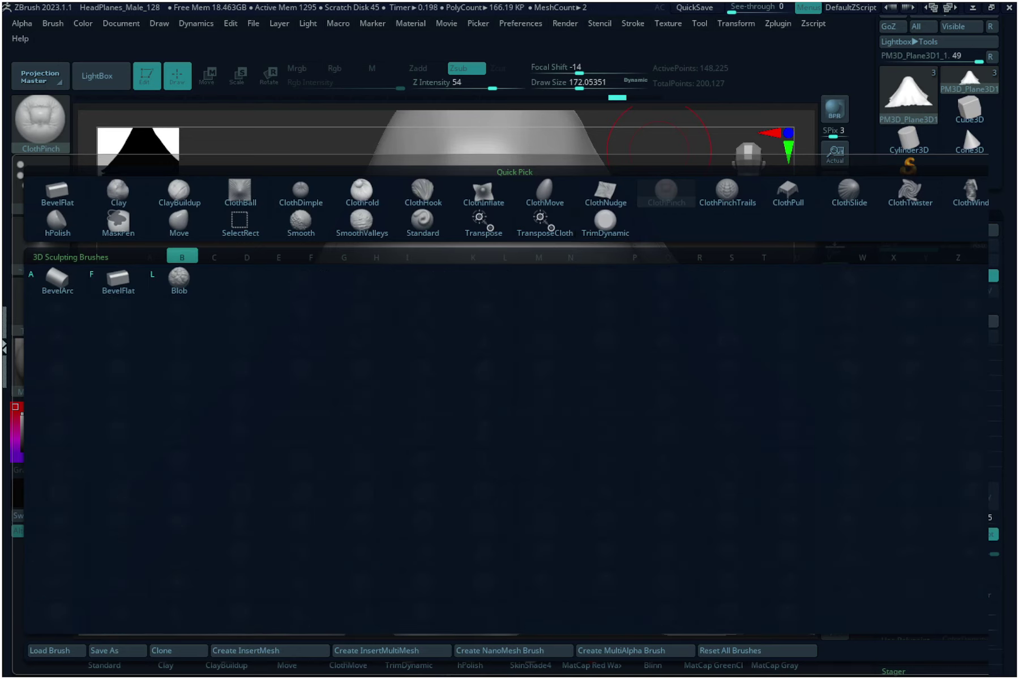
{"action": "key", "text": "Escape"}
Try several long ClothPinch strokes down the cloth's front from different angles, and undo them.
{"action": "left_click_drag", "start_coordinate": [498, 297], "coordinate": [523, 495]}
{"action": "left_click_drag", "start_coordinate": [659, 205], "coordinate": [668, 247]}
{"action": "left_click_drag", "start_coordinate": [505, 308], "coordinate": [576, 514]}
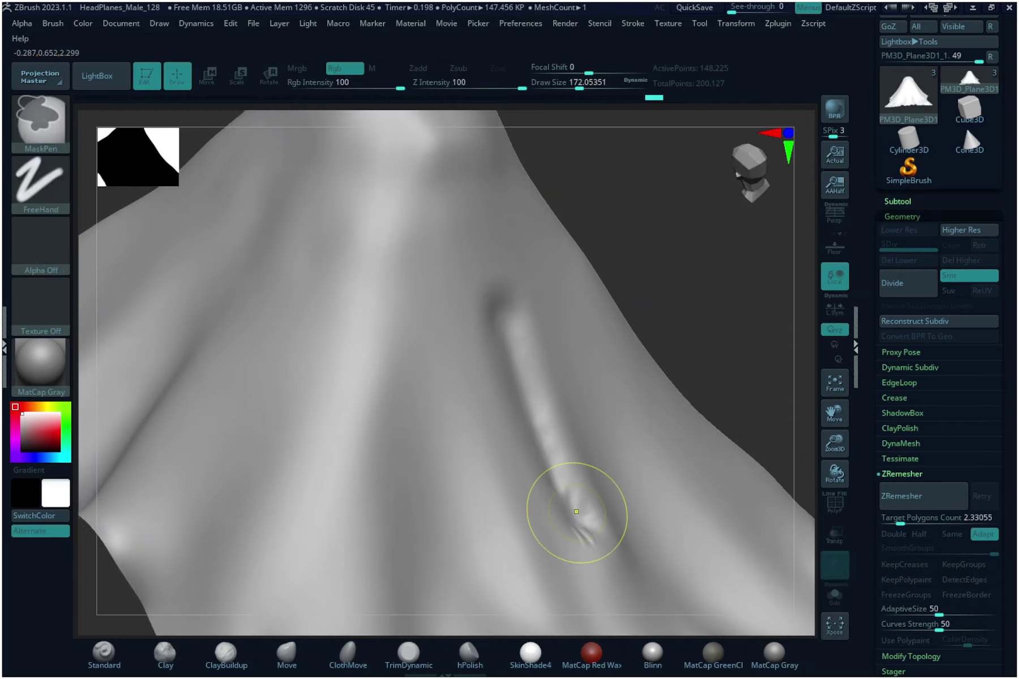
{"action": "key", "text": "ctrl+z"}
{"action": "left_click_drag", "start_coordinate": [650, 341], "coordinate": [678, 347]}
{"action": "left_click_drag", "start_coordinate": [521, 306], "coordinate": [575, 557]}
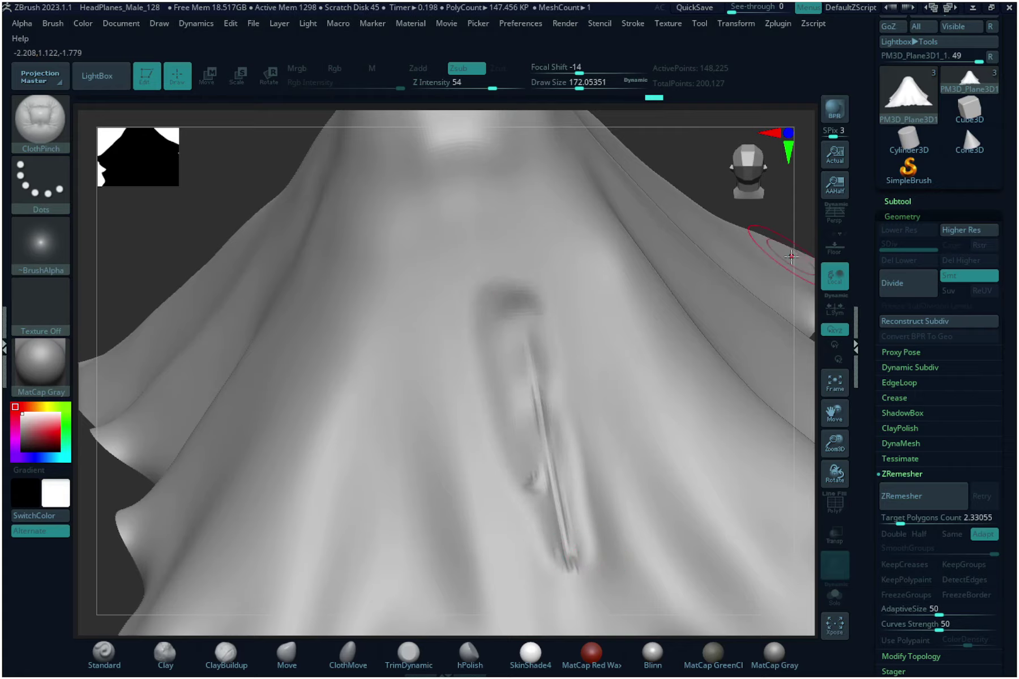
{"action": "mouse_move", "coordinate": [791, 256]}
{"action": "left_mouse_down"}
{"action": "mouse_move", "coordinate": [800, 243]}
{"action": "mouse_move", "coordinate": [787, 216]}
{"action": "mouse_move", "coordinate": [775, 246]}
{"action": "mouse_move", "coordinate": [786, 242]}
{"action": "left_mouse_up"}
{"action": "key", "text": "ctrl+z"}
{"action": "key", "text": "ctrl+z"}
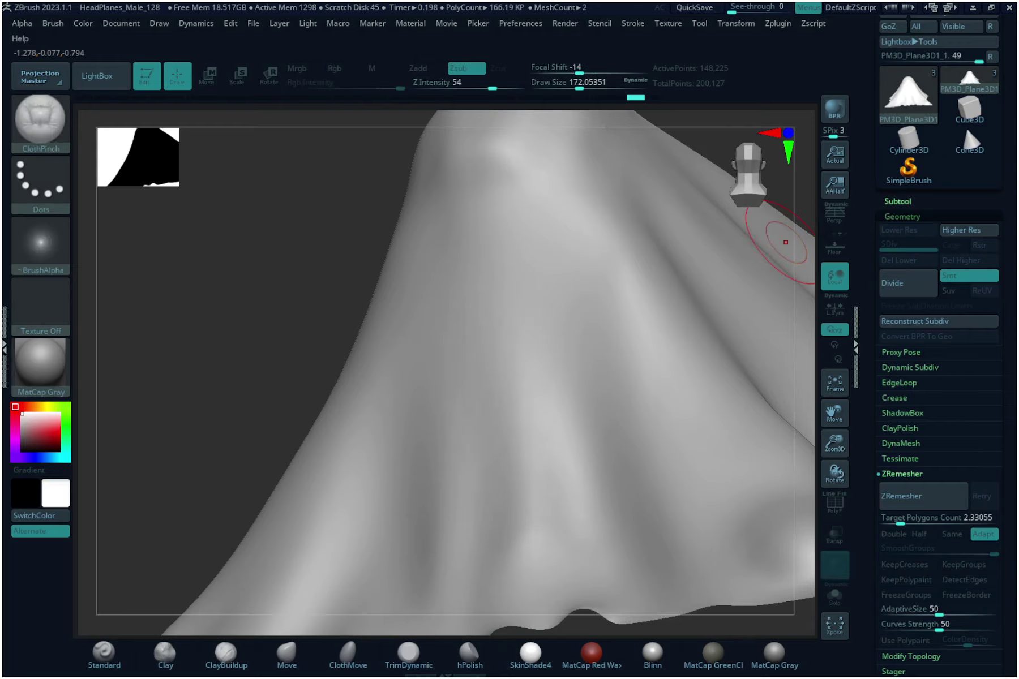
Try a ClothPinch stroke down the cloth and another along a fold near the hem, undoing both.
{"action": "left_click_drag", "start_coordinate": [528, 318], "coordinate": [557, 538]}
{"action": "key", "text": "ctrl+z"}
{"action": "key", "text": "ctrl+z"}
{"action": "mouse_move", "coordinate": [780, 187]}
{"action": "left_mouse_down"}
{"action": "mouse_move", "coordinate": [851, 239]}
{"action": "mouse_move", "coordinate": [764, 218]}
{"action": "left_mouse_up"}
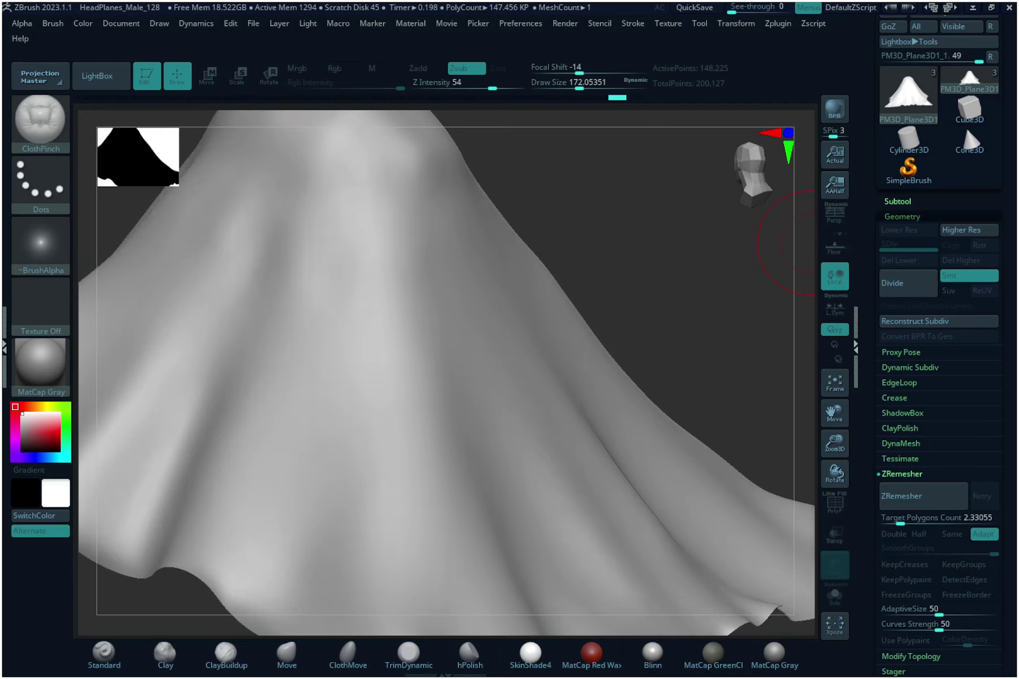
{"action": "mouse_move", "coordinate": [673, 318]}
{"action": "left_mouse_down"}
{"action": "mouse_move", "coordinate": [802, 291]}
{"action": "mouse_move", "coordinate": [772, 303]}
{"action": "left_mouse_up"}
{"action": "left_click_drag", "start_coordinate": [358, 347], "coordinate": [347, 405]}
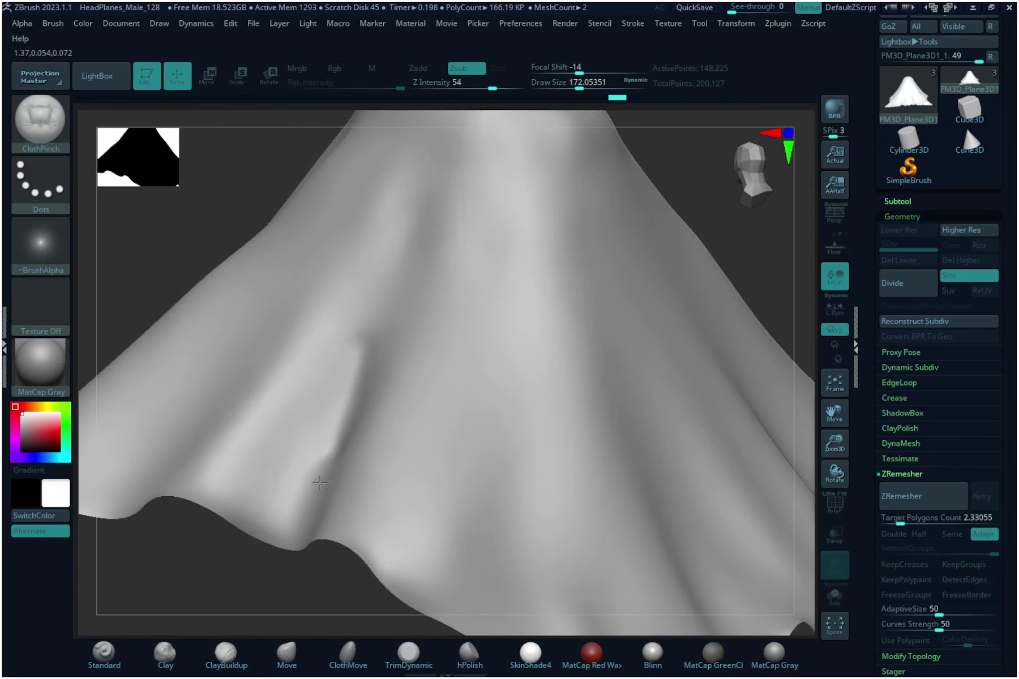
{"action": "left_click_drag", "start_coordinate": [296, 540], "coordinate": [289, 546]}
{"action": "key", "text": "ctrl+z"}
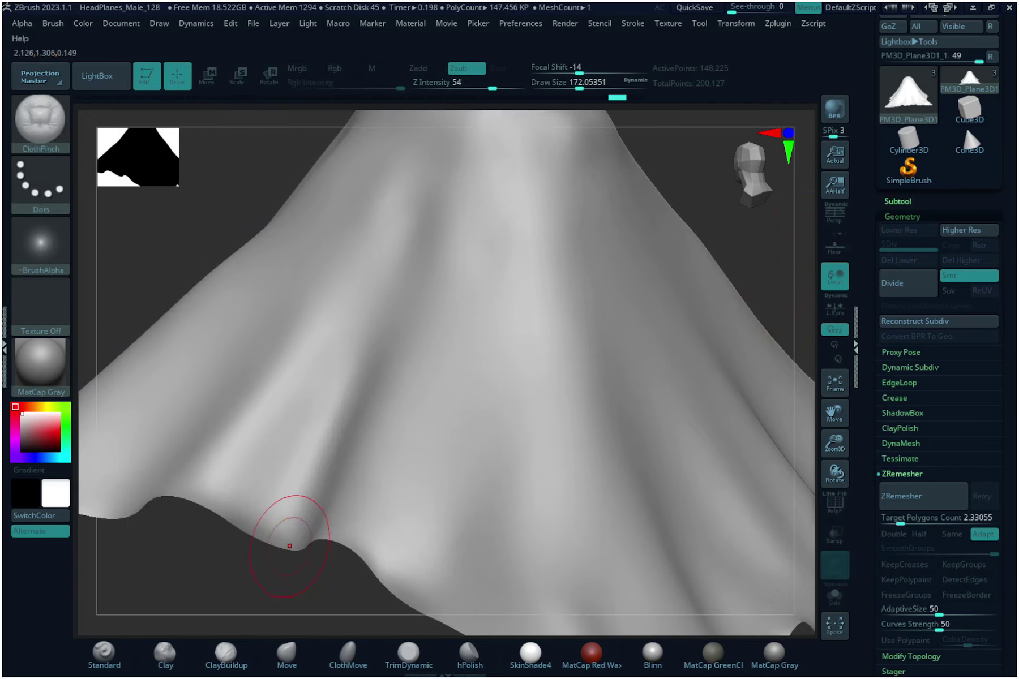
Switch to the ClothPinchTrails brush and bring the cloth's front into view for sculpting.
{"action": "mouse_move", "coordinate": [791, 288]}
{"action": "left_mouse_down"}
{"action": "mouse_move", "coordinate": [739, 266]}
{"action": "mouse_move", "coordinate": [764, 249]}
{"action": "mouse_move", "coordinate": [726, 277]}
{"action": "left_mouse_up"}
{"action": "key", "text": "b"}
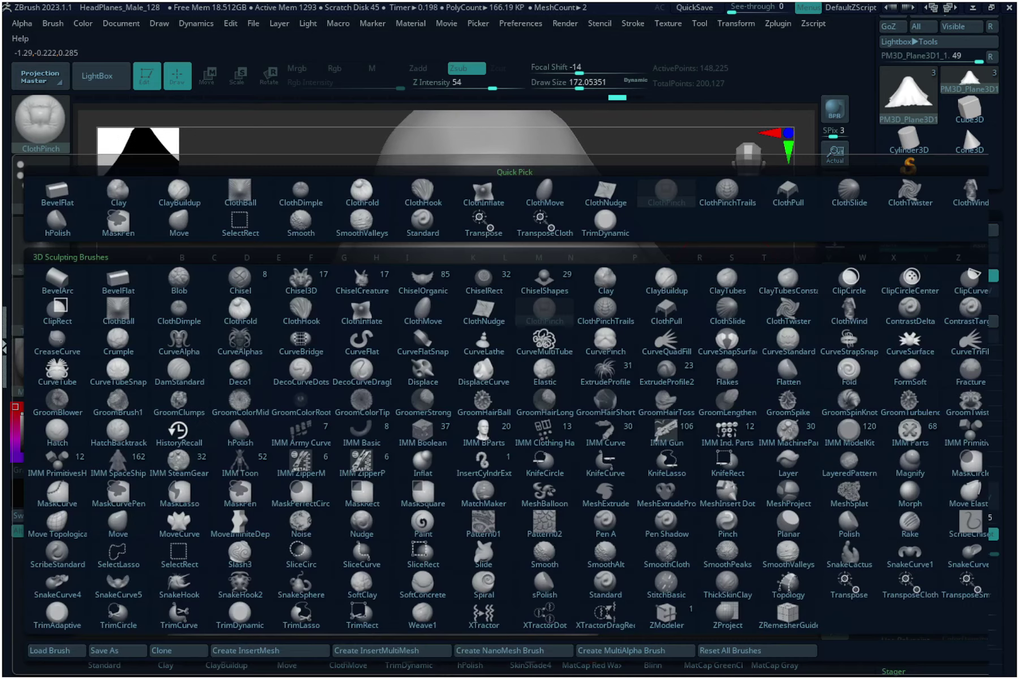
{"action": "left_click", "coordinate": [616, 316]}
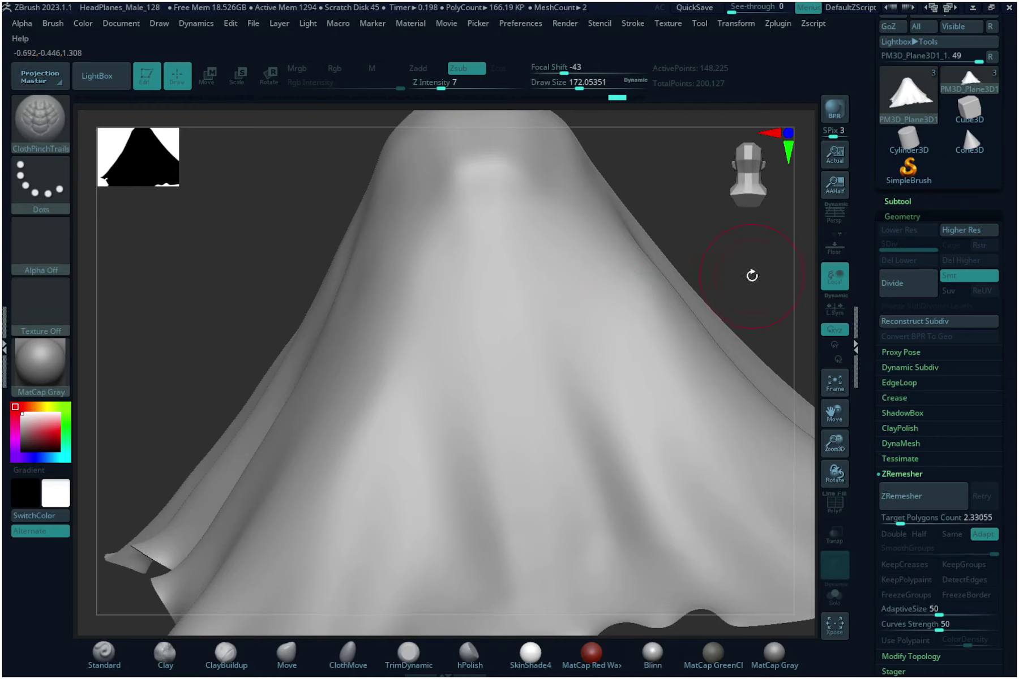
{"action": "mouse_move", "coordinate": [752, 276]}
{"action": "left_mouse_down"}
{"action": "mouse_move", "coordinate": [695, 241]}
{"action": "mouse_move", "coordinate": [719, 266]}
{"action": "mouse_move", "coordinate": [700, 295]}
{"action": "left_mouse_up"}
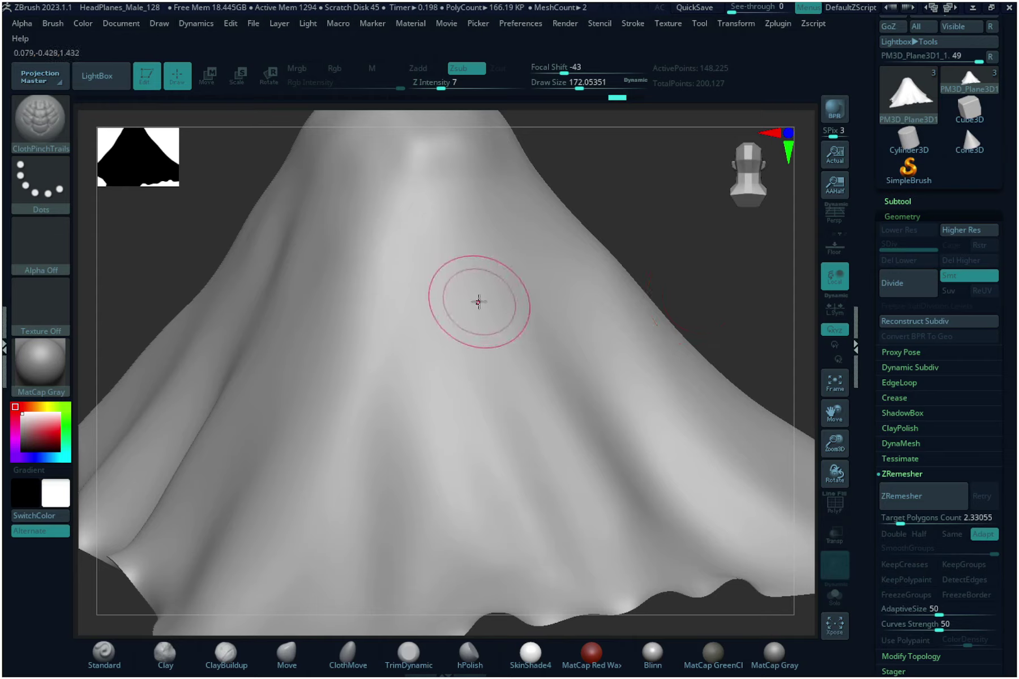
{"action": "left_click", "coordinate": [446, 83]}
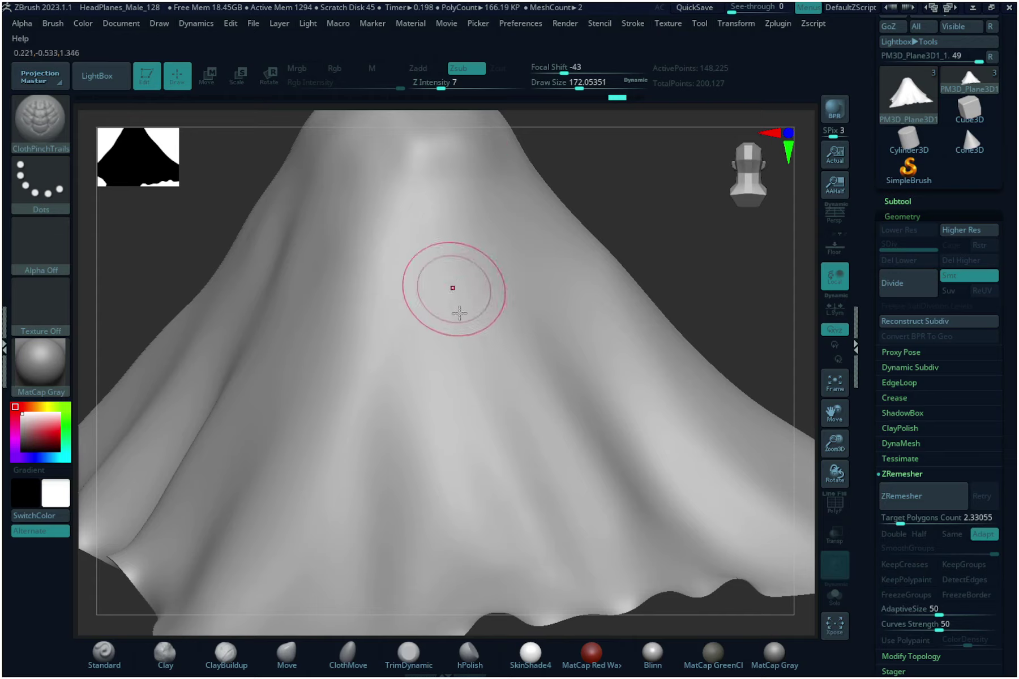
Try two long, curving ClothPinchTrails strokes down the cloth's front and back up, undoing each one.
{"action": "mouse_move", "coordinate": [455, 289]}
{"action": "left_mouse_down"}
{"action": "mouse_move", "coordinate": [525, 494]}
{"action": "mouse_move", "coordinate": [568, 547]}
{"action": "mouse_move", "coordinate": [635, 551]}
{"action": "mouse_move", "coordinate": [664, 526]}
{"action": "mouse_move", "coordinate": [687, 480]}
{"action": "mouse_move", "coordinate": [675, 432]}
{"action": "mouse_move", "coordinate": [600, 362]}
{"action": "mouse_move", "coordinate": [538, 261]}
{"action": "left_mouse_up"}
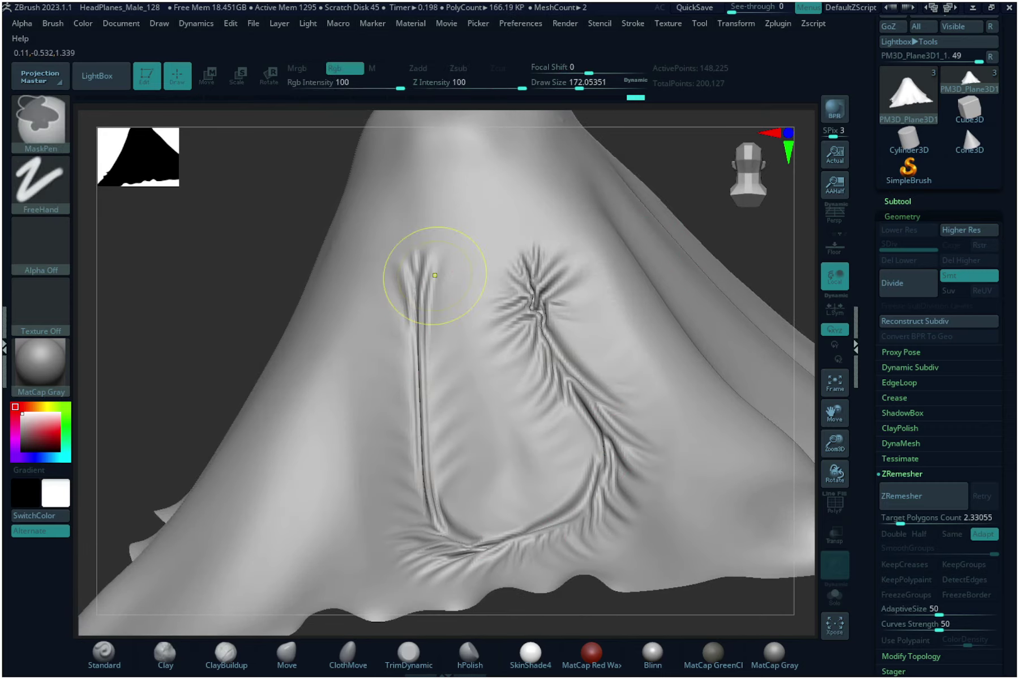
{"action": "key", "text": "ctrl+z"}
{"action": "mouse_move", "coordinate": [686, 182]}
{"action": "left_mouse_down"}
{"action": "mouse_move", "coordinate": [701, 196]}
{"action": "mouse_move", "coordinate": [685, 202]}
{"action": "mouse_move", "coordinate": [702, 182]}
{"action": "left_mouse_up"}
{"action": "mouse_move", "coordinate": [462, 265]}
{"action": "left_mouse_down"}
{"action": "mouse_move", "coordinate": [510, 500]}
{"action": "mouse_move", "coordinate": [559, 525]}
{"action": "mouse_move", "coordinate": [612, 483]}
{"action": "left_mouse_up"}
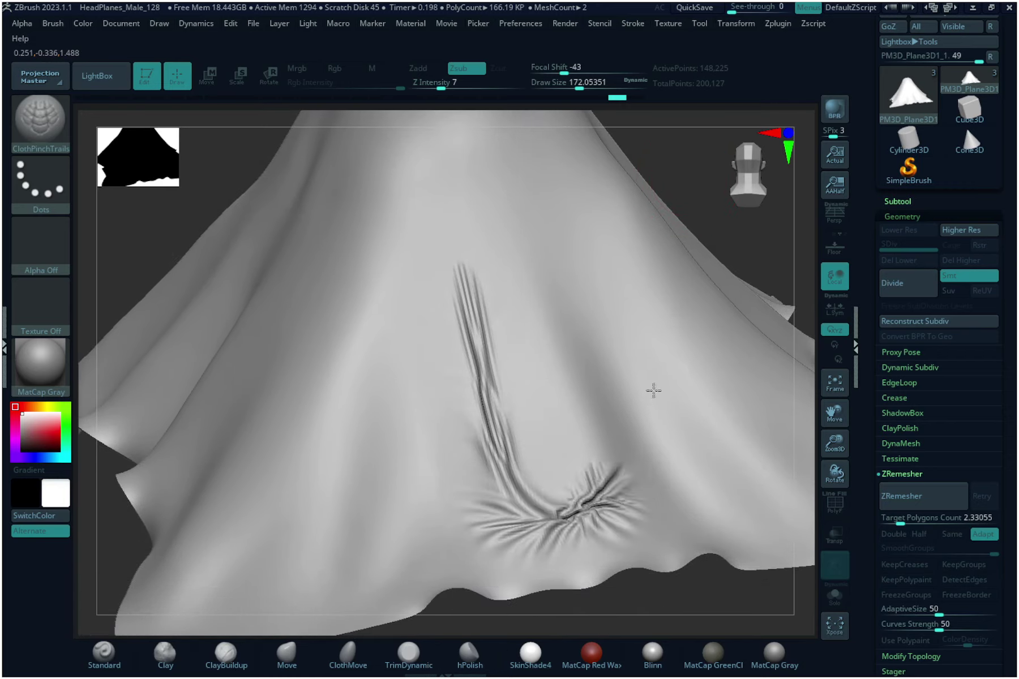
{"action": "key", "text": "ctrl+z"}
Switch to the ClothPull brush, try pulling the cloth's side edge and the area near its hem, and undo the pulls.
{"action": "key", "text": "b"}
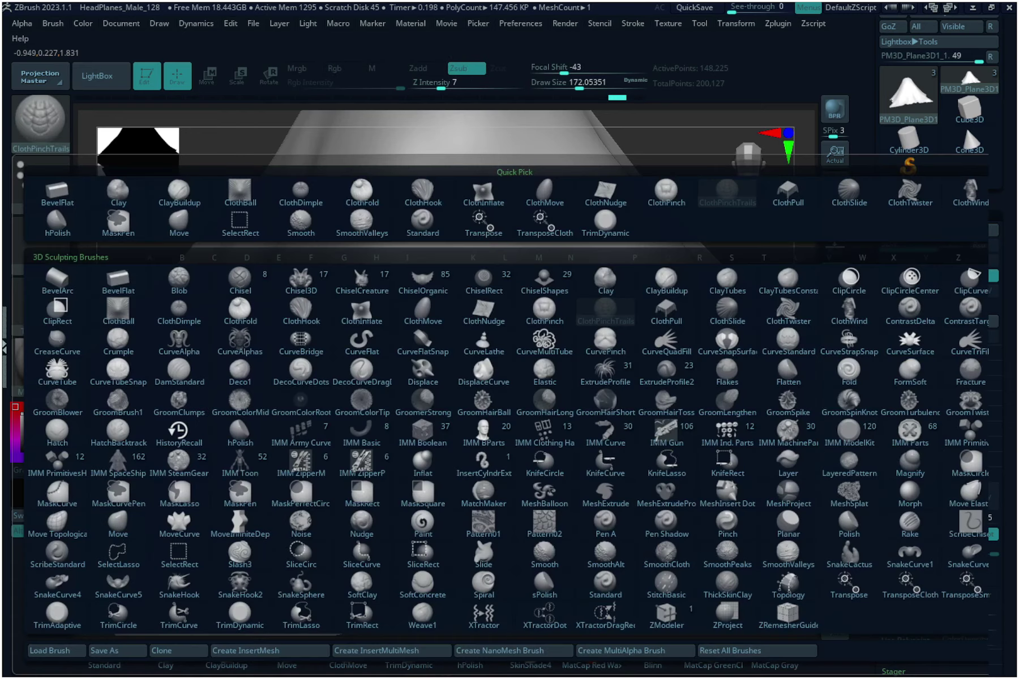
{"action": "left_click", "coordinate": [666, 312]}
{"action": "mouse_move", "coordinate": [693, 197]}
{"action": "left_mouse_down"}
{"action": "mouse_move", "coordinate": [728, 205]}
{"action": "mouse_move", "coordinate": [809, 122]}
{"action": "left_mouse_up"}
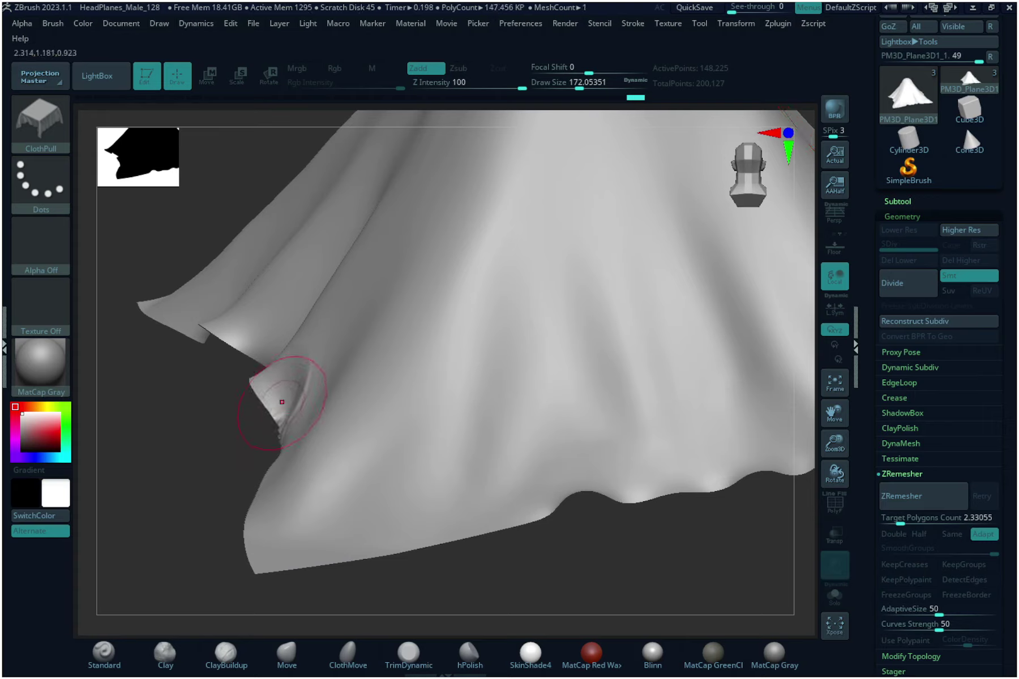
{"action": "left_click_drag", "start_coordinate": [270, 399], "coordinate": [278, 403], "text": "shift"}
{"action": "mouse_move", "coordinate": [552, 490]}
{"action": "left_mouse_down"}
{"action": "mouse_move", "coordinate": [617, 456]}
{"action": "mouse_move", "coordinate": [548, 421]}
{"action": "left_mouse_up"}
{"action": "key", "text": "ctrl+z"}
{"action": "mouse_move", "coordinate": [617, 527]}
{"action": "left_mouse_down"}
{"action": "mouse_move", "coordinate": [654, 580]}
{"action": "mouse_move", "coordinate": [572, 648]}
{"action": "left_mouse_up"}
Switch to the ClothSlide brush, try one diagonal stroke down the cloth's front, and undo it.
{"action": "key", "text": "b"}
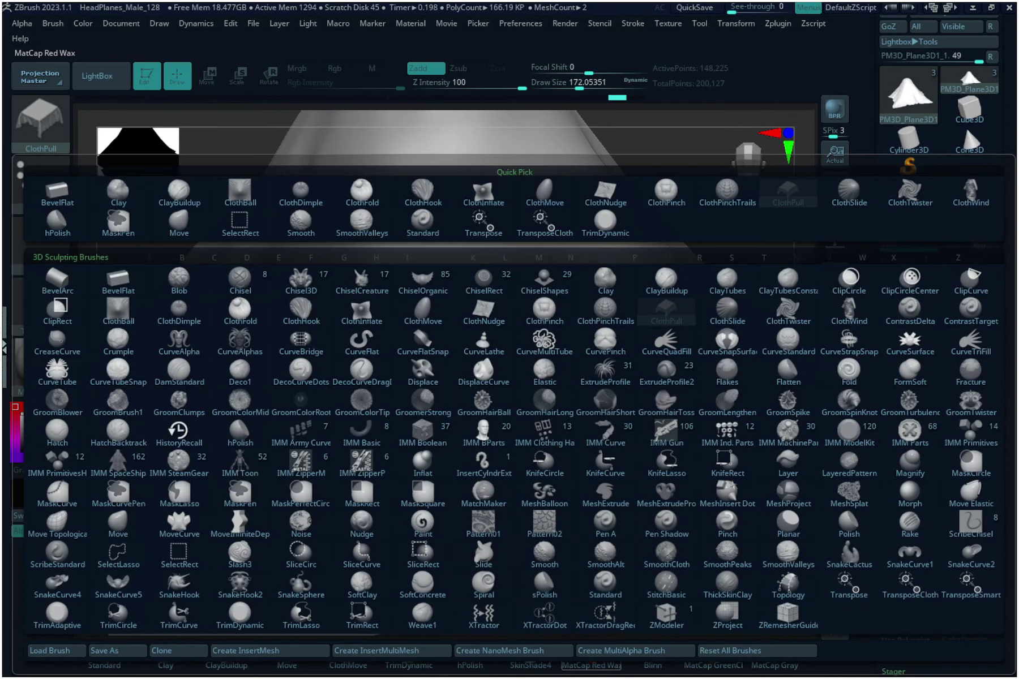
{"action": "left_click", "coordinate": [730, 311]}
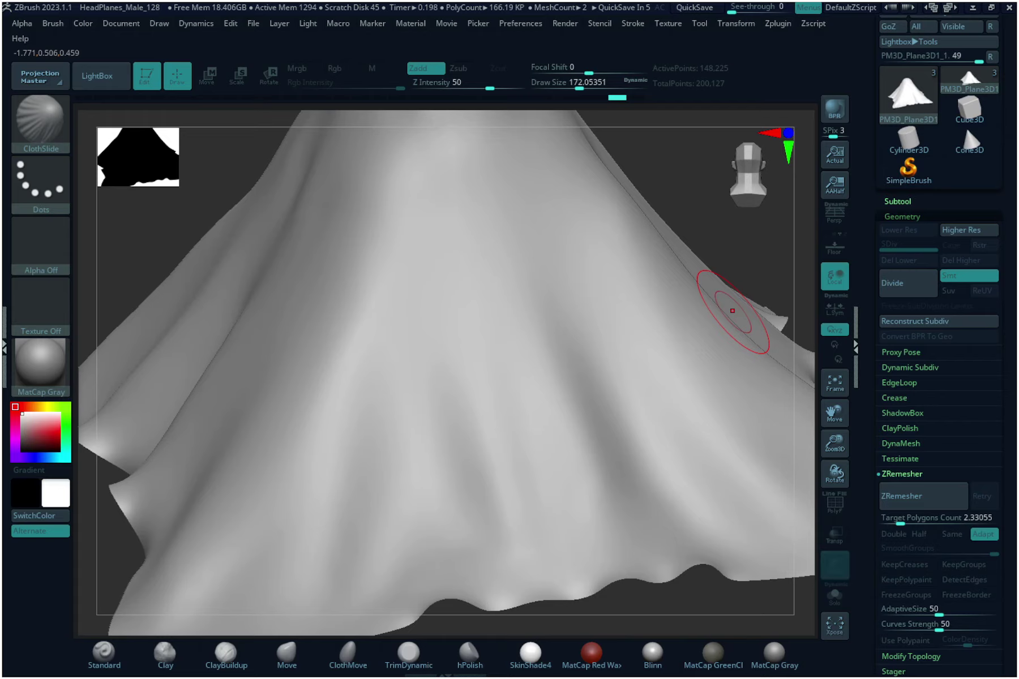
{"action": "mouse_move", "coordinate": [480, 245]}
{"action": "left_mouse_down"}
{"action": "mouse_move", "coordinate": [491, 325]}
{"action": "mouse_move", "coordinate": [556, 425]}
{"action": "left_mouse_up"}
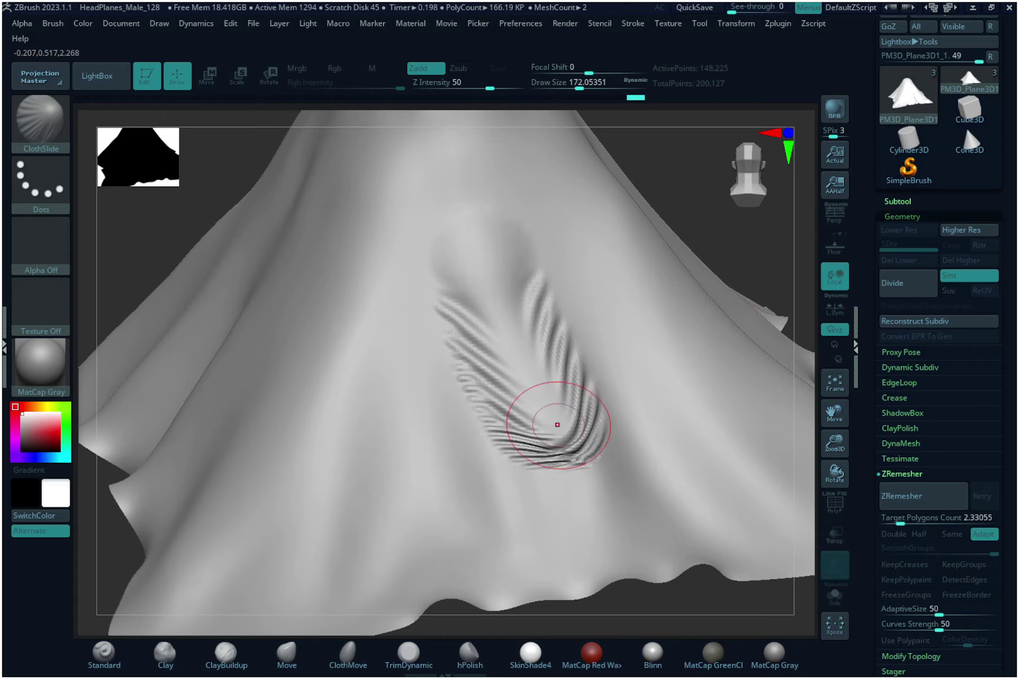
{"action": "left_click_drag", "start_coordinate": [662, 178], "coordinate": [709, 186]}
{"action": "key", "text": "ctrl+z"}
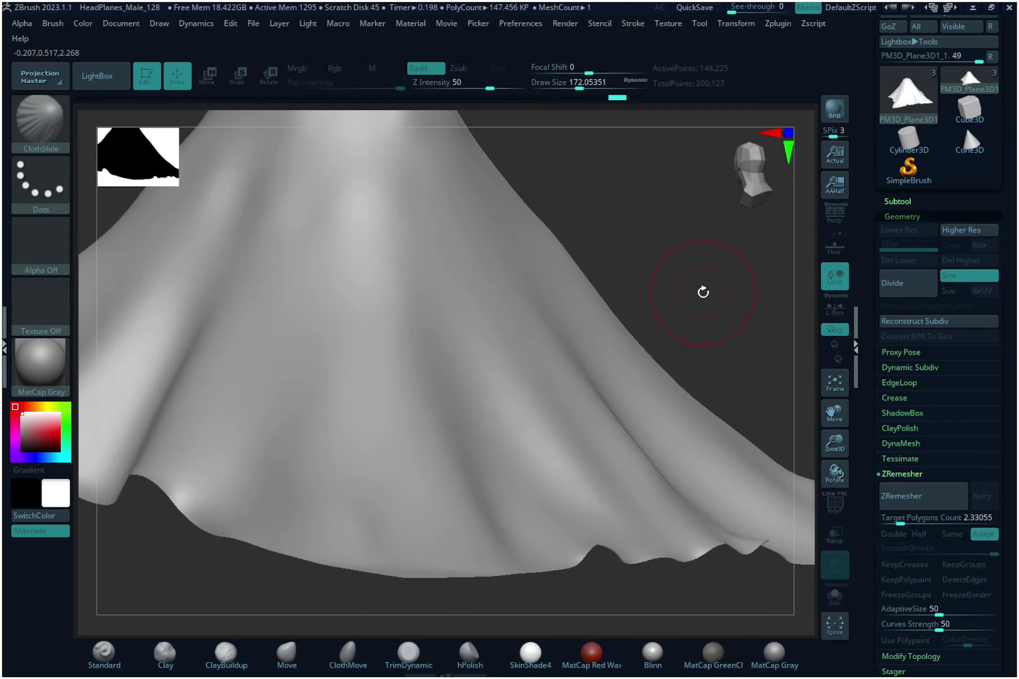
Try three more ClothSlide strokes across the cloth's front, checking the folds from different angles and undoing each stroke.
{"action": "left_click_drag", "start_coordinate": [703, 292], "coordinate": [673, 310]}
{"action": "mouse_move", "coordinate": [495, 244]}
{"action": "left_mouse_down"}
{"action": "mouse_move", "coordinate": [501, 285]}
{"action": "mouse_move", "coordinate": [542, 352]}
{"action": "left_mouse_up"}
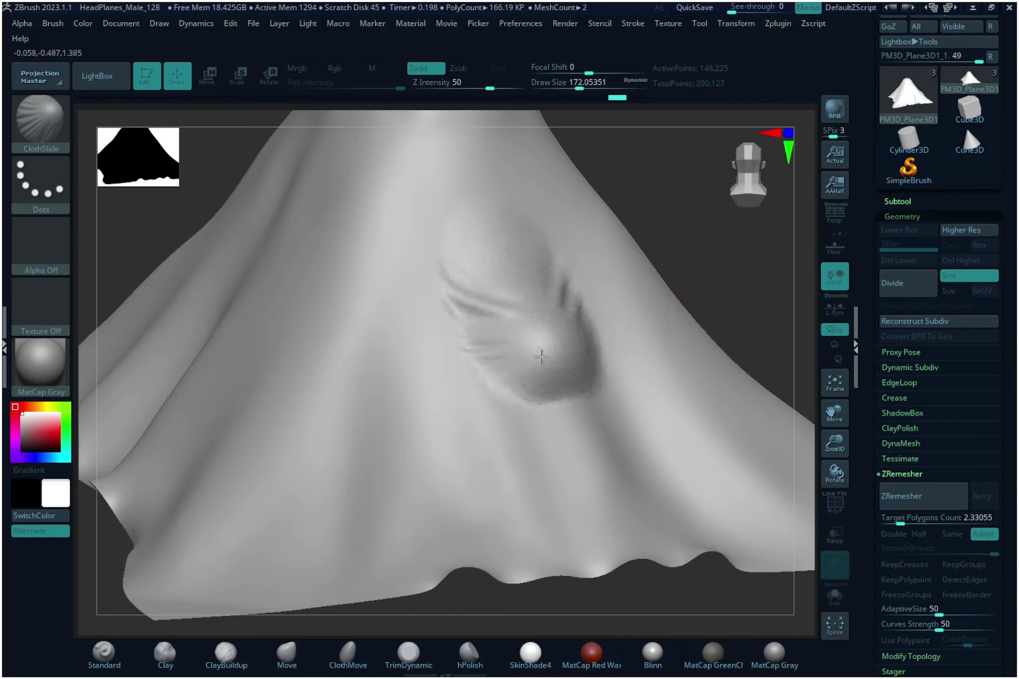
{"action": "key", "text": "ctrl+z"}
{"action": "mouse_move", "coordinate": [502, 247]}
{"action": "left_mouse_down"}
{"action": "mouse_move", "coordinate": [503, 277]}
{"action": "mouse_move", "coordinate": [544, 368]}
{"action": "left_mouse_up"}
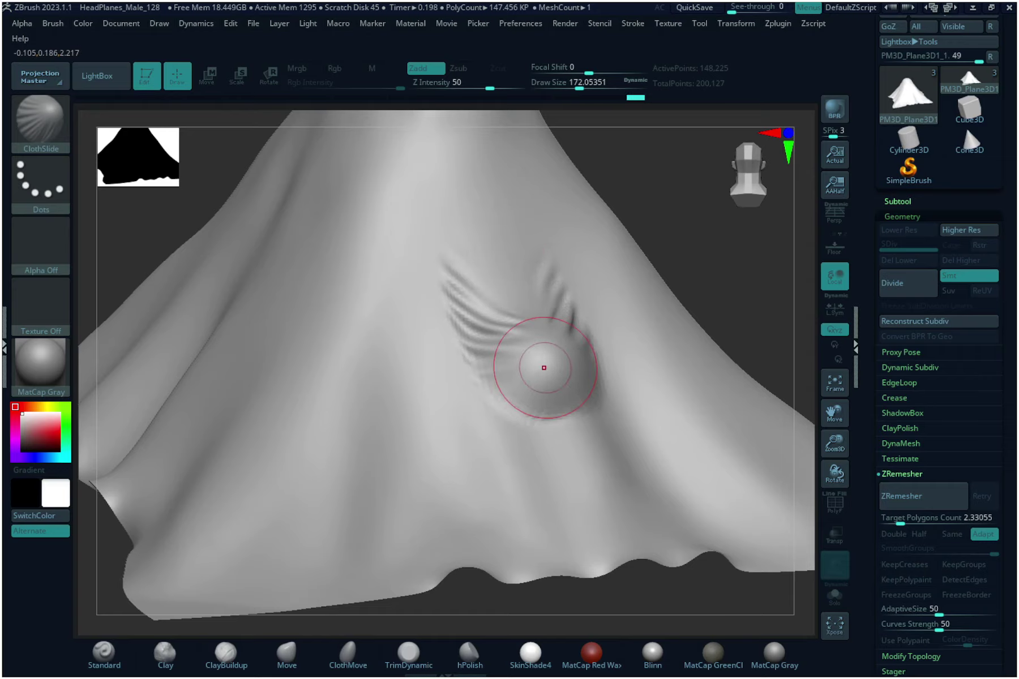
{"action": "left_click_drag", "start_coordinate": [687, 246], "coordinate": [707, 275]}
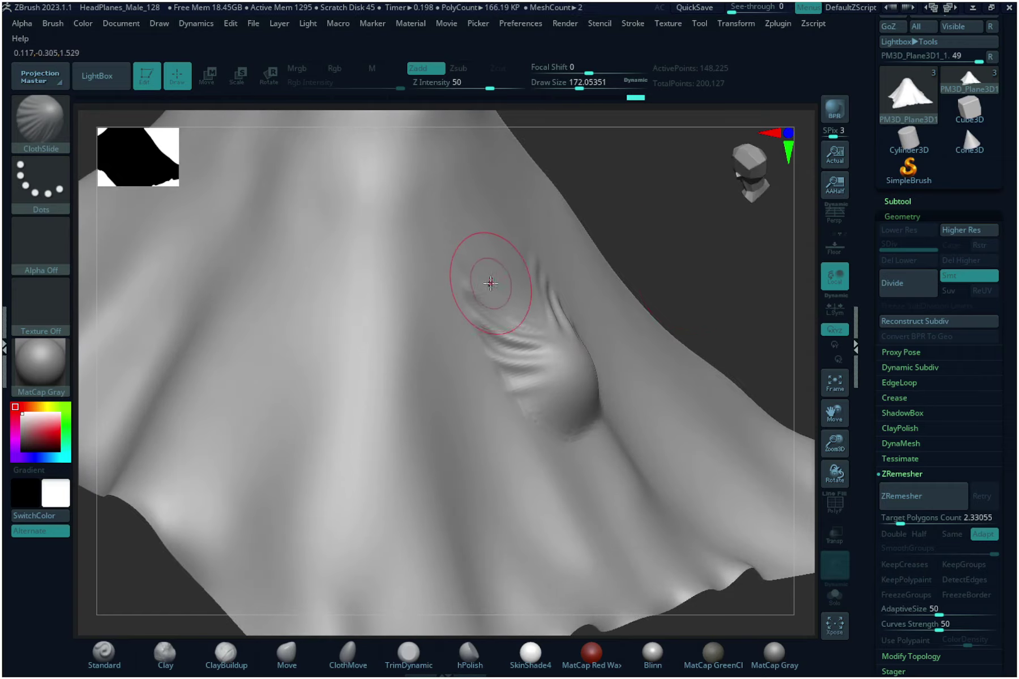
{"action": "key", "text": "ctrl+z"}
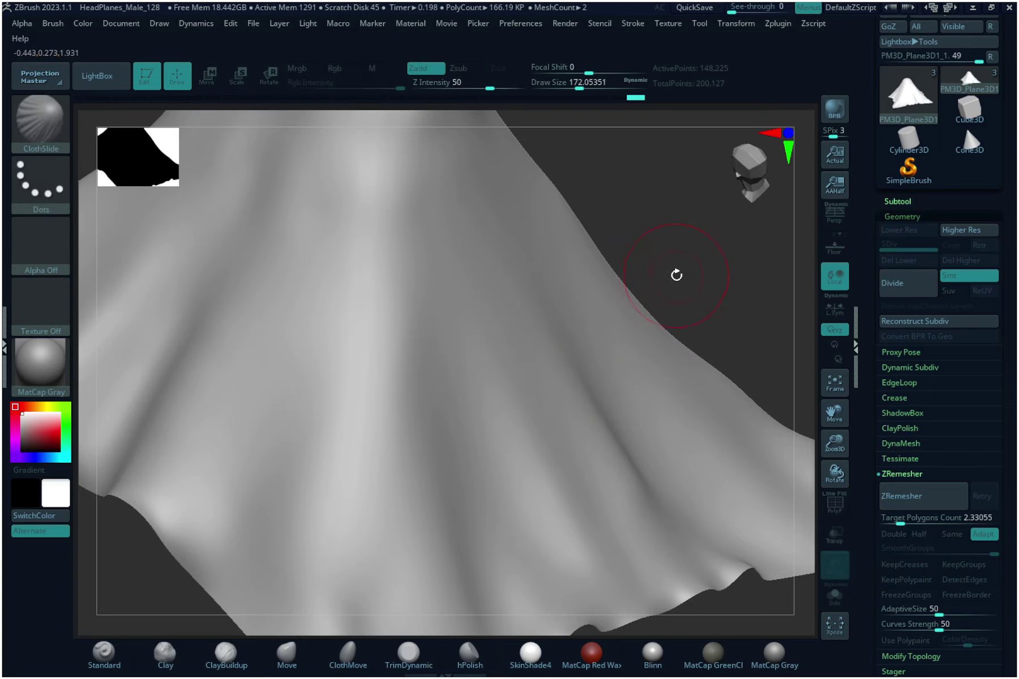
{"action": "left_click_drag", "start_coordinate": [675, 275], "coordinate": [632, 266]}
{"action": "mouse_move", "coordinate": [359, 296]}
{"action": "left_mouse_down"}
{"action": "mouse_move", "coordinate": [435, 347]}
{"action": "mouse_move", "coordinate": [488, 364]}
{"action": "left_mouse_up"}
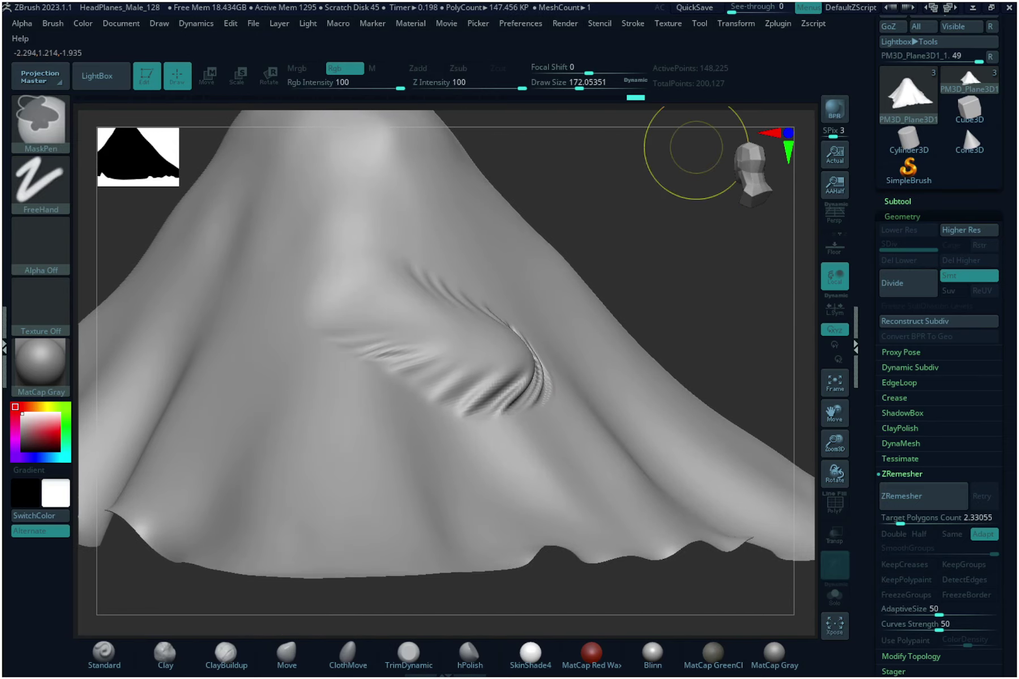
{"action": "key", "text": "ctrl+z"}
Switch to the ClothTwister brush, try a diagonal stroke and a short twist on the cloth's front, and undo both.
{"action": "key", "text": "b"}
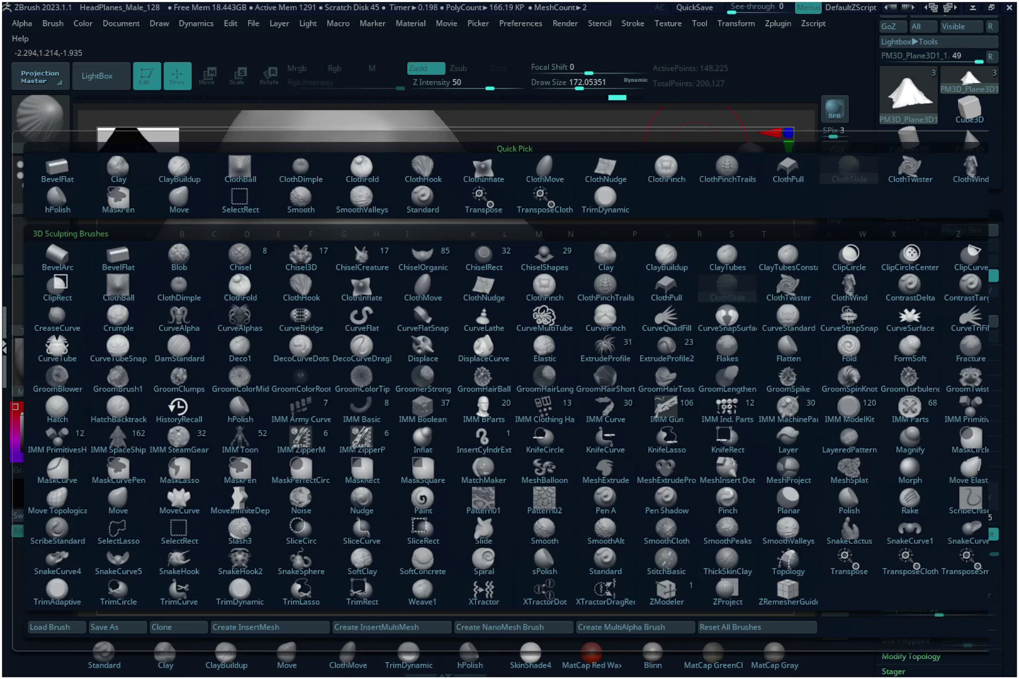
{"action": "left_click", "coordinate": [788, 289]}
{"action": "mouse_move", "coordinate": [711, 230]}
{"action": "left_mouse_down"}
{"action": "mouse_move", "coordinate": [731, 259]}
{"action": "mouse_move", "coordinate": [675, 277]}
{"action": "left_mouse_up"}
{"action": "mouse_move", "coordinate": [488, 290]}
{"action": "left_mouse_down"}
{"action": "mouse_move", "coordinate": [504, 325]}
{"action": "mouse_move", "coordinate": [575, 392]}
{"action": "left_mouse_up"}
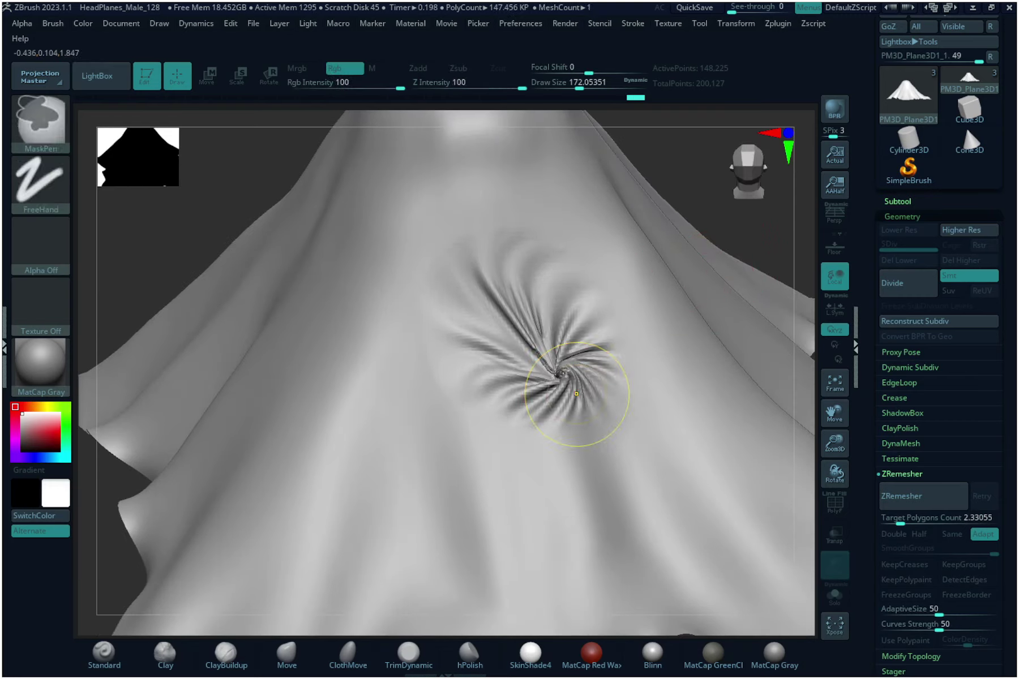
{"action": "key", "text": "ctrl+z"}
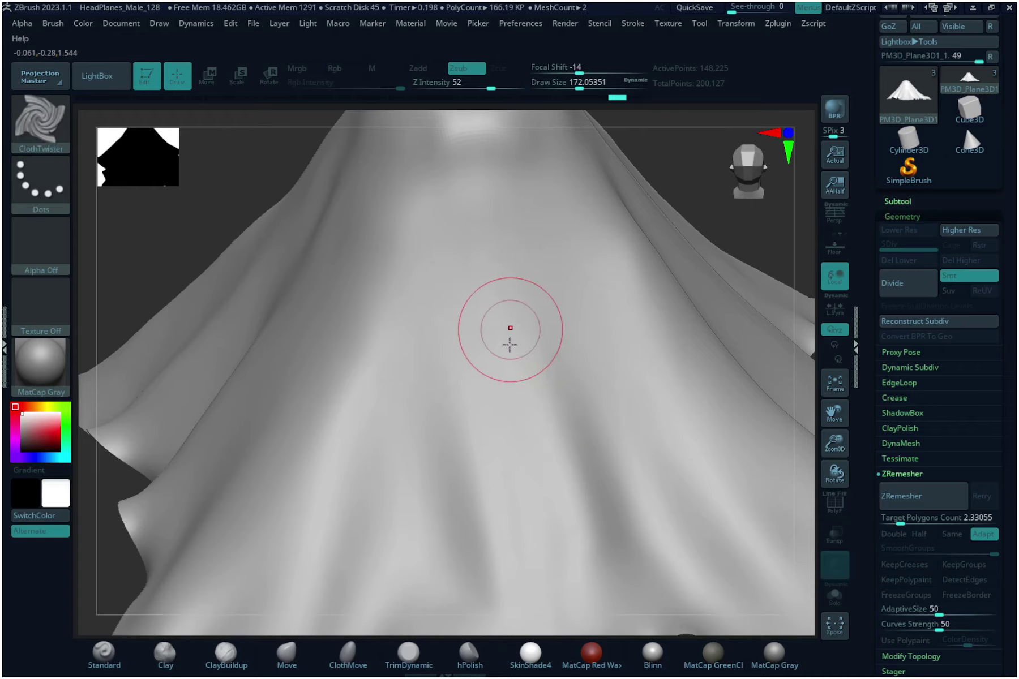
{"action": "left_click_drag", "start_coordinate": [511, 325], "coordinate": [510, 342]}
{"action": "mouse_move", "coordinate": [681, 183]}
{"action": "left_mouse_down"}
{"action": "mouse_move", "coordinate": [698, 125]}
{"action": "mouse_move", "coordinate": [723, 160]}
{"action": "mouse_move", "coordinate": [656, 299]}
{"action": "mouse_move", "coordinate": [644, 319]}
{"action": "mouse_move", "coordinate": [629, 318]}
{"action": "left_mouse_up"}
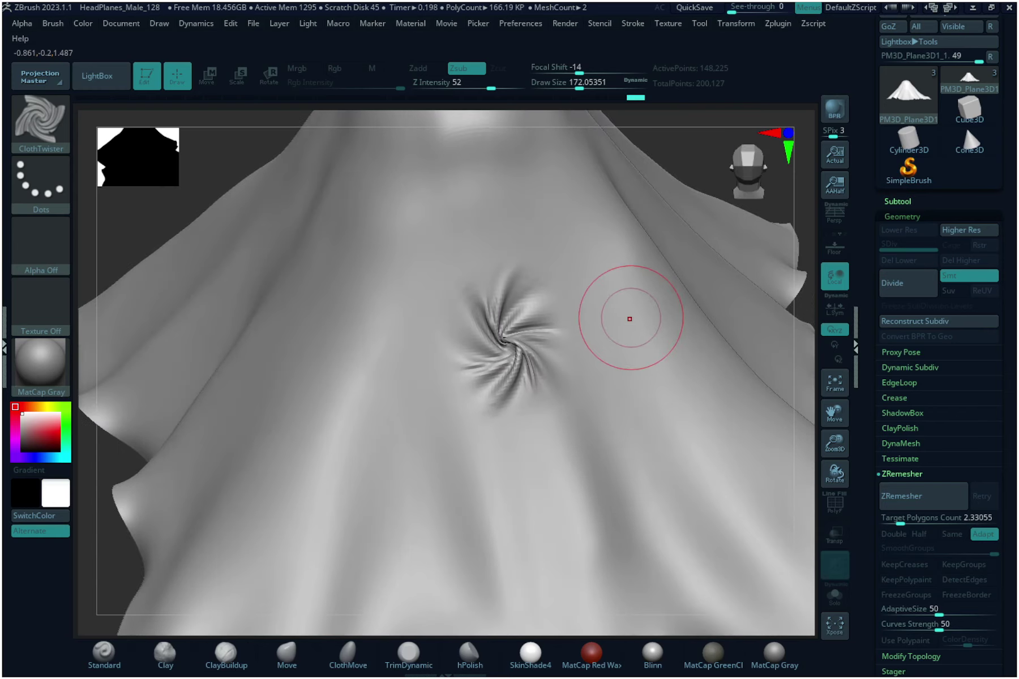
{"action": "key", "text": "ctrl+z"}
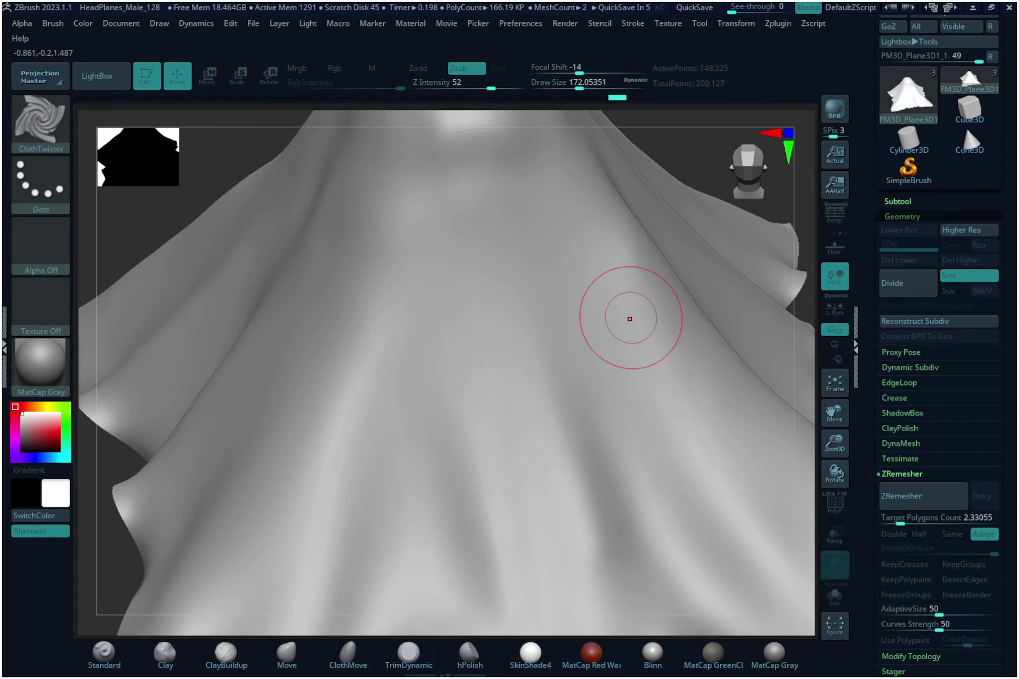
Switch to the ClothWind brush, try two side-by-side strokes from the cloth's middle toward the hem, and undo both.
{"action": "key", "text": "b"}
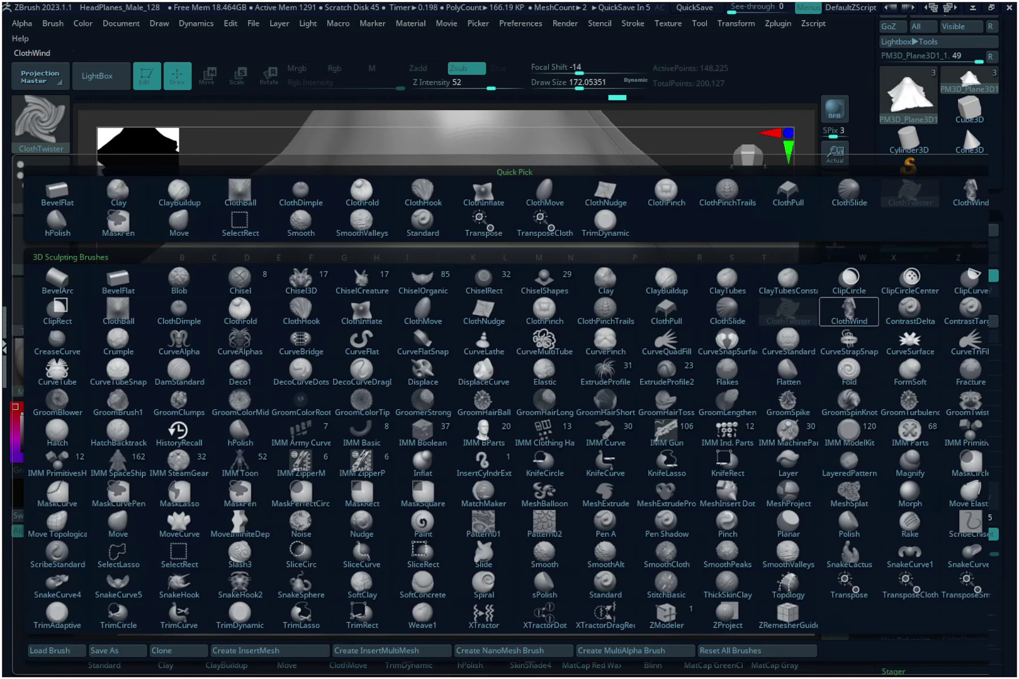
{"action": "left_click", "coordinate": [849, 311]}
{"action": "mouse_move", "coordinate": [695, 152]}
{"action": "left_mouse_down"}
{"action": "mouse_move", "coordinate": [694, 132]}
{"action": "mouse_move", "coordinate": [700, 252]}
{"action": "mouse_move", "coordinate": [596, 297]}
{"action": "left_mouse_up"}
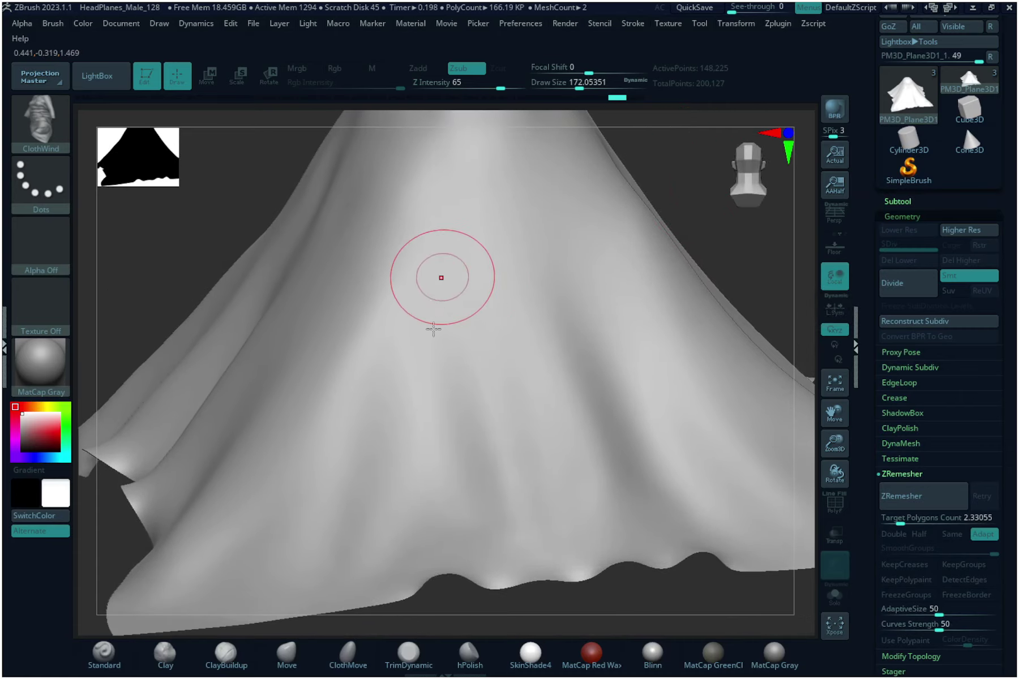
{"action": "left_click_drag", "start_coordinate": [441, 278], "coordinate": [421, 534]}
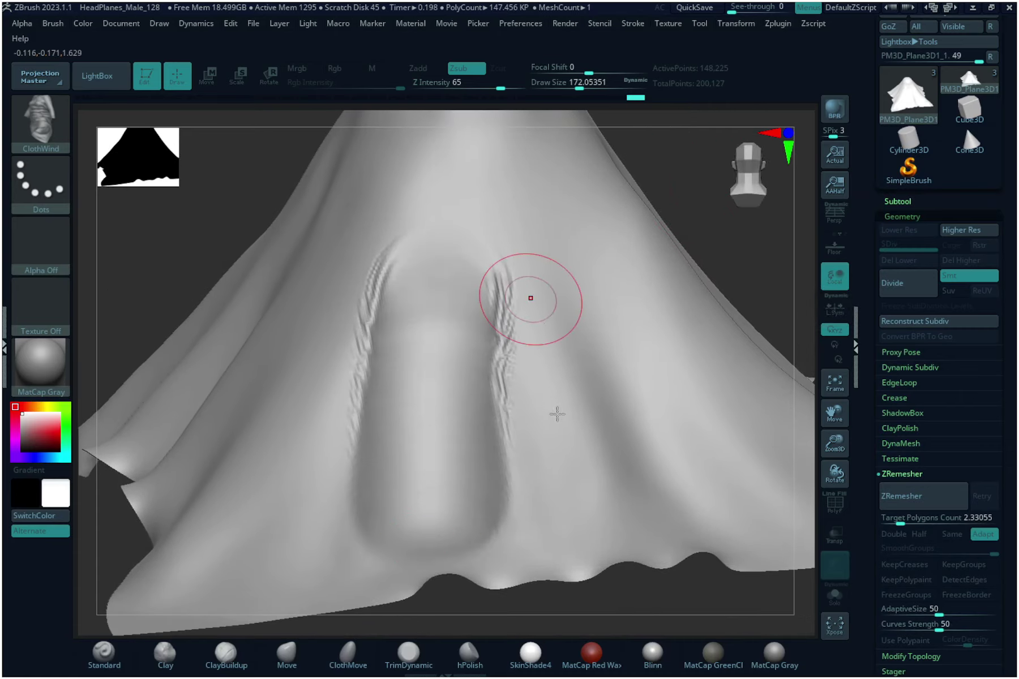
{"action": "left_click_drag", "start_coordinate": [530, 297], "coordinate": [591, 523]}
{"action": "mouse_move", "coordinate": [707, 169]}
{"action": "left_mouse_down"}
{"action": "mouse_move", "coordinate": [716, 188]}
{"action": "mouse_move", "coordinate": [697, 224]}
{"action": "left_mouse_up"}
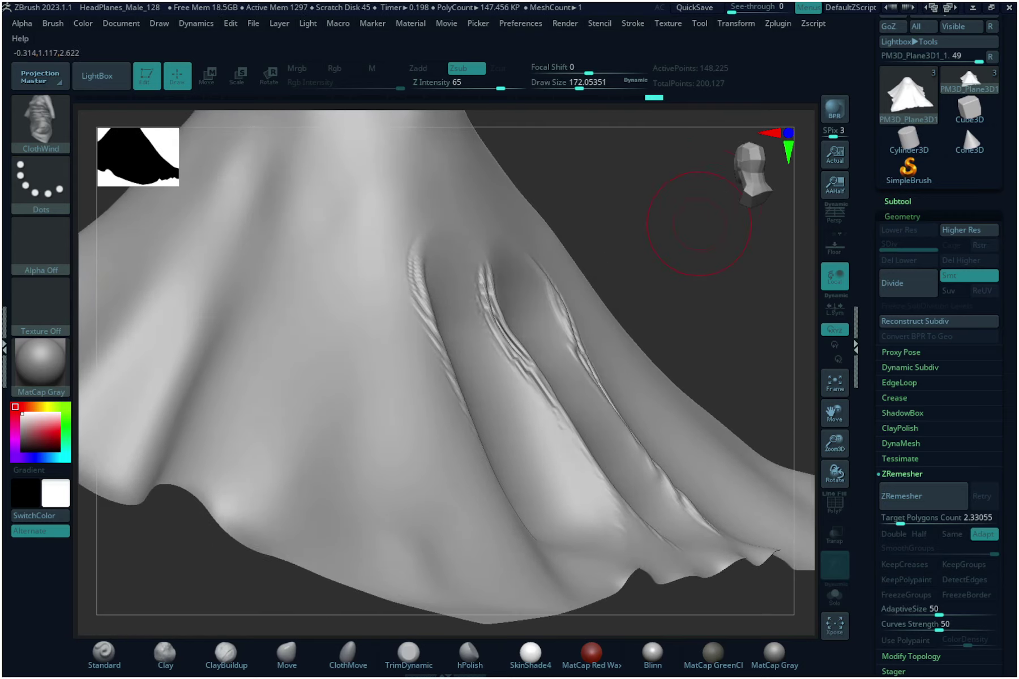
{"action": "key", "text": "ctrl+z"}
{"action": "key", "text": "ctrl+z"}
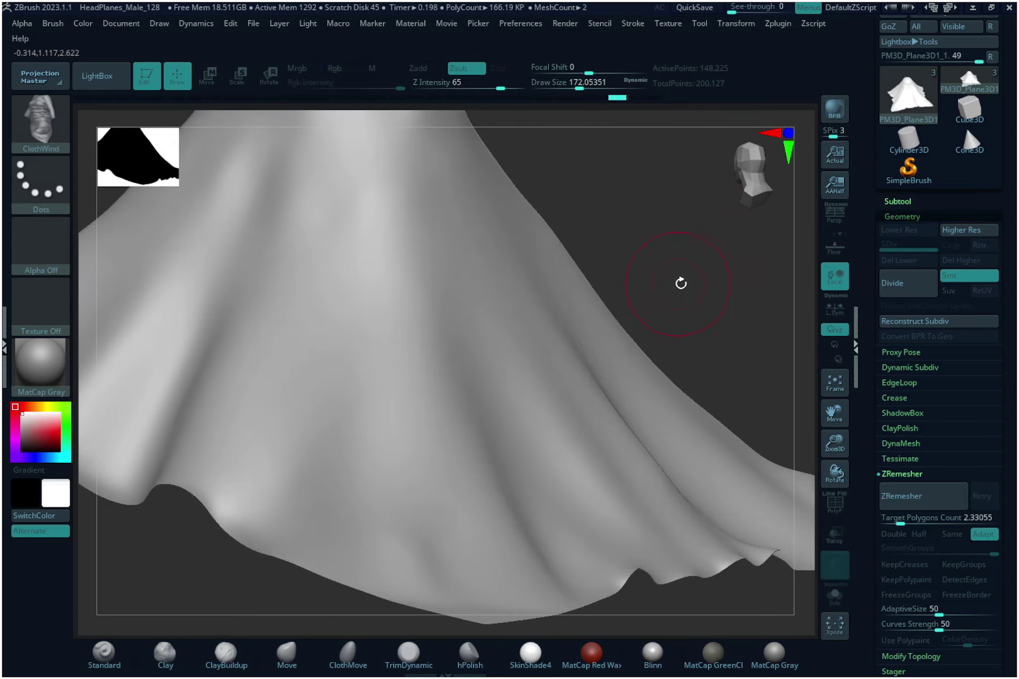
Try overlapping ClothWind strokes high on the cloth's front from upper and lower view angles, and undo them all.
{"action": "mouse_move", "coordinate": [681, 283]}
{"action": "left_mouse_down"}
{"action": "mouse_move", "coordinate": [652, 298]}
{"action": "mouse_move", "coordinate": [693, 193]}
{"action": "mouse_move", "coordinate": [698, 223]}
{"action": "left_mouse_up"}
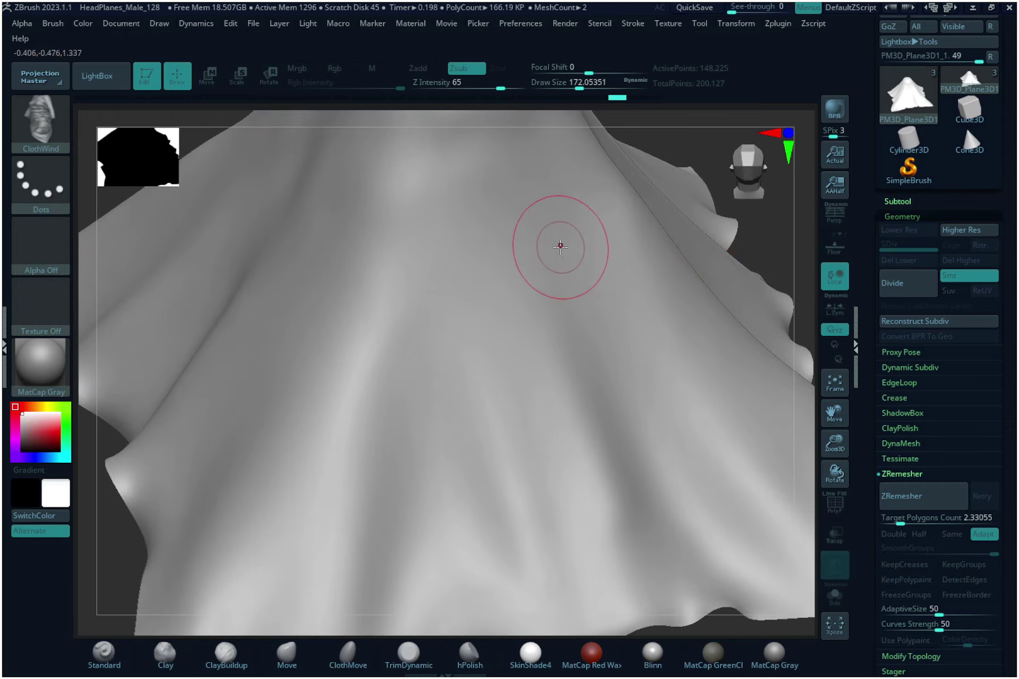
{"action": "mouse_move", "coordinate": [532, 227]}
{"action": "left_mouse_down"}
{"action": "mouse_move", "coordinate": [555, 370]}
{"action": "mouse_move", "coordinate": [574, 421]}
{"action": "left_mouse_up"}
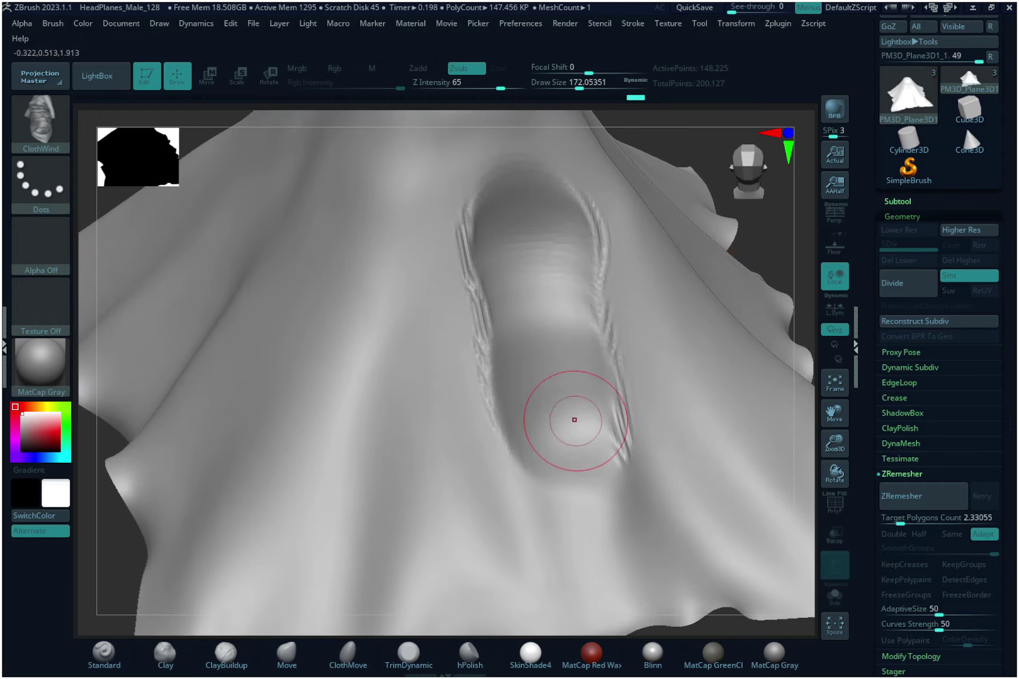
{"action": "left_click_drag", "start_coordinate": [687, 157], "coordinate": [692, 108]}
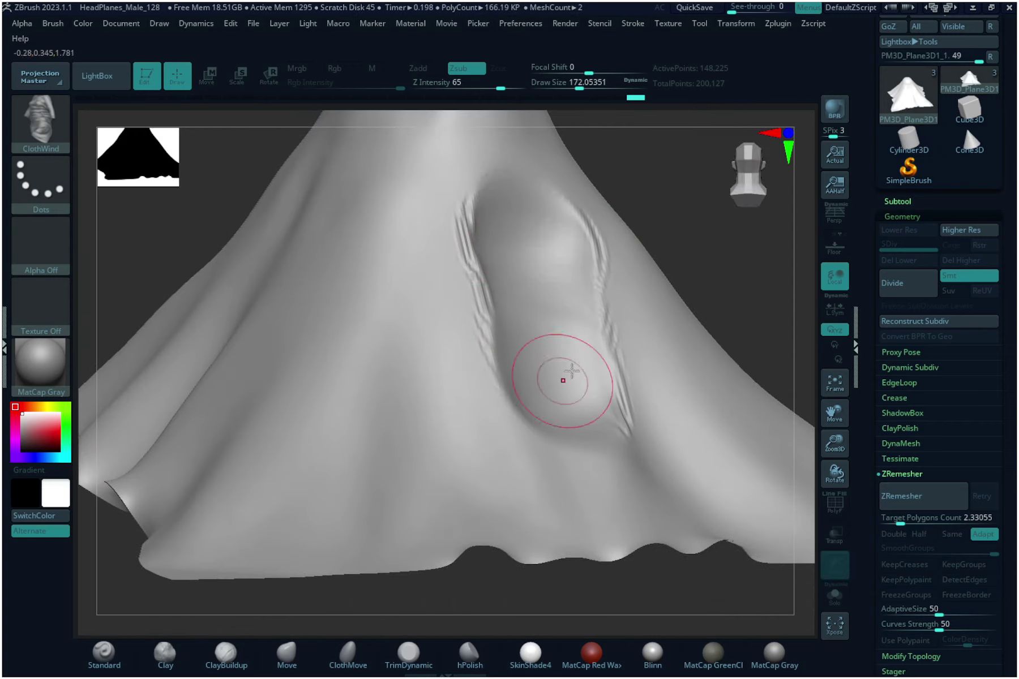
{"action": "left_click_drag", "start_coordinate": [596, 217], "coordinate": [617, 402]}
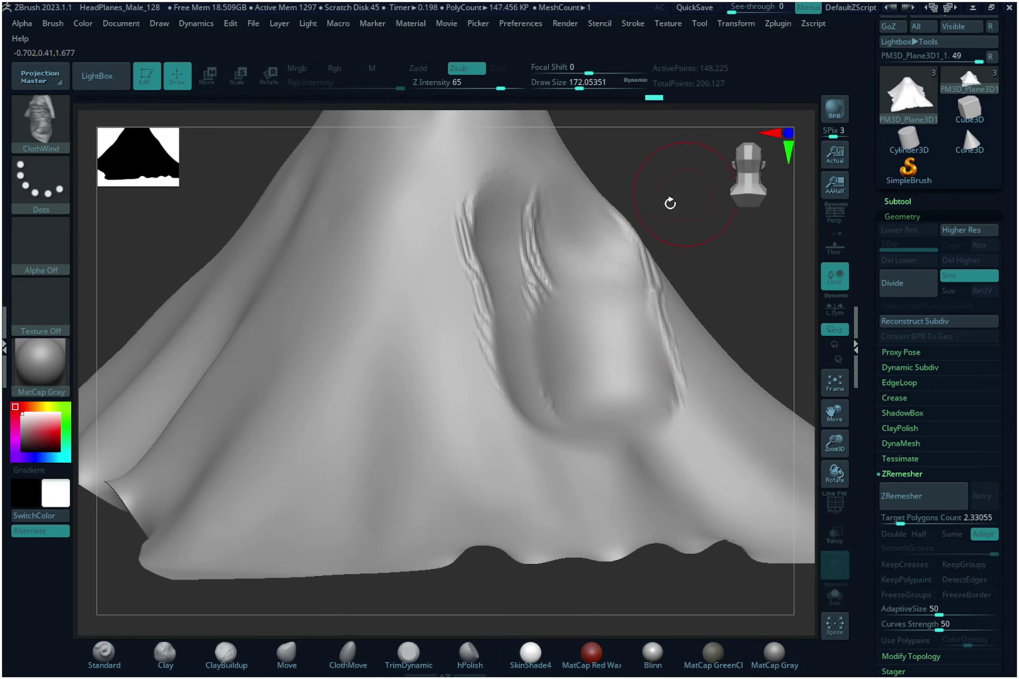
{"action": "left_click_drag", "start_coordinate": [668, 202], "coordinate": [639, 200]}
{"action": "key", "text": "ctrl+z"}
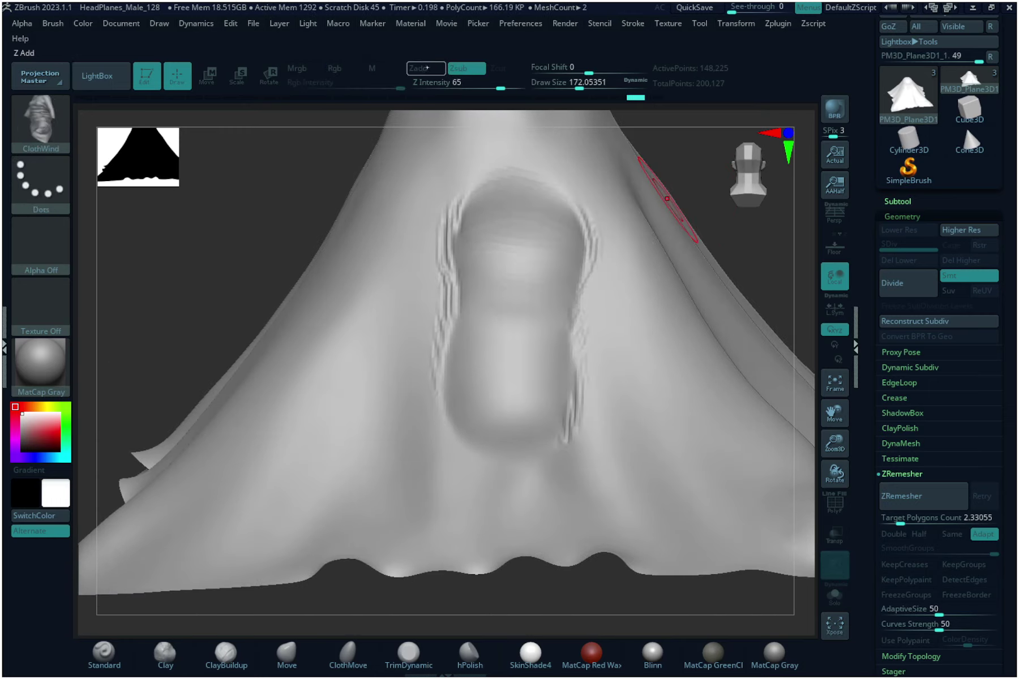
{"action": "mouse_move", "coordinate": [745, 244]}
{"action": "left_mouse_down", "text": "alt"}
{"action": "mouse_move", "coordinate": [709, 250]}
{"action": "mouse_move", "coordinate": [705, 286]}
{"action": "left_mouse_up", "text": "alt"}
{"action": "key", "text": "ctrl+z"}
{"action": "key", "text": "ctrl+z"}
Switch to the TransposeCloth brush and move the whole cloth sideways along X and upward with the gizmo.
{"action": "key", "text": "b"}
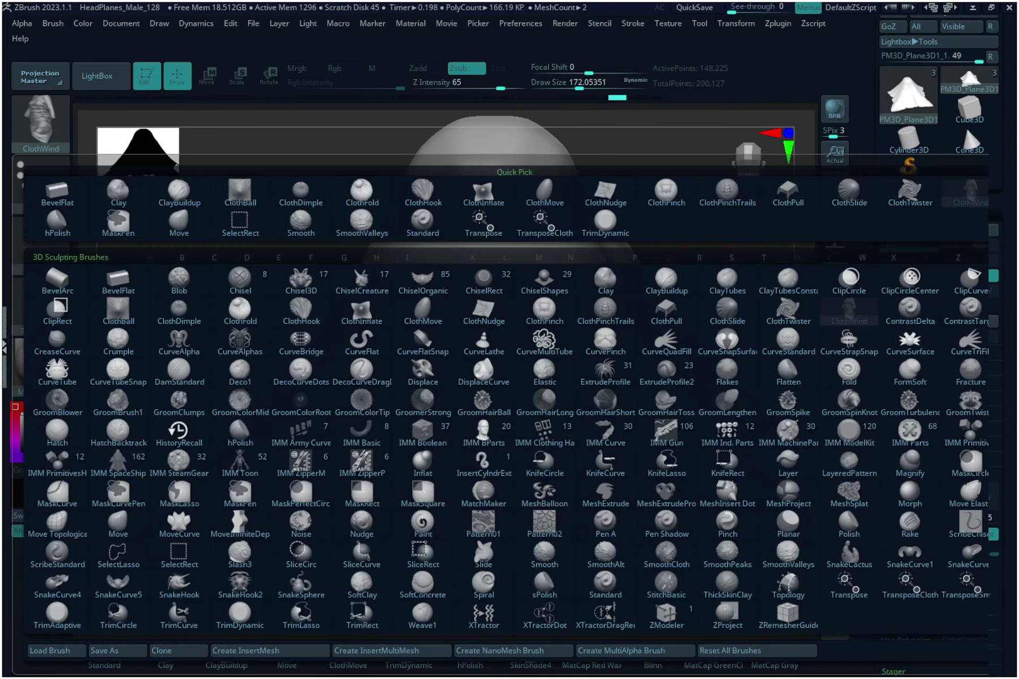
{"action": "left_click", "coordinate": [908, 589]}
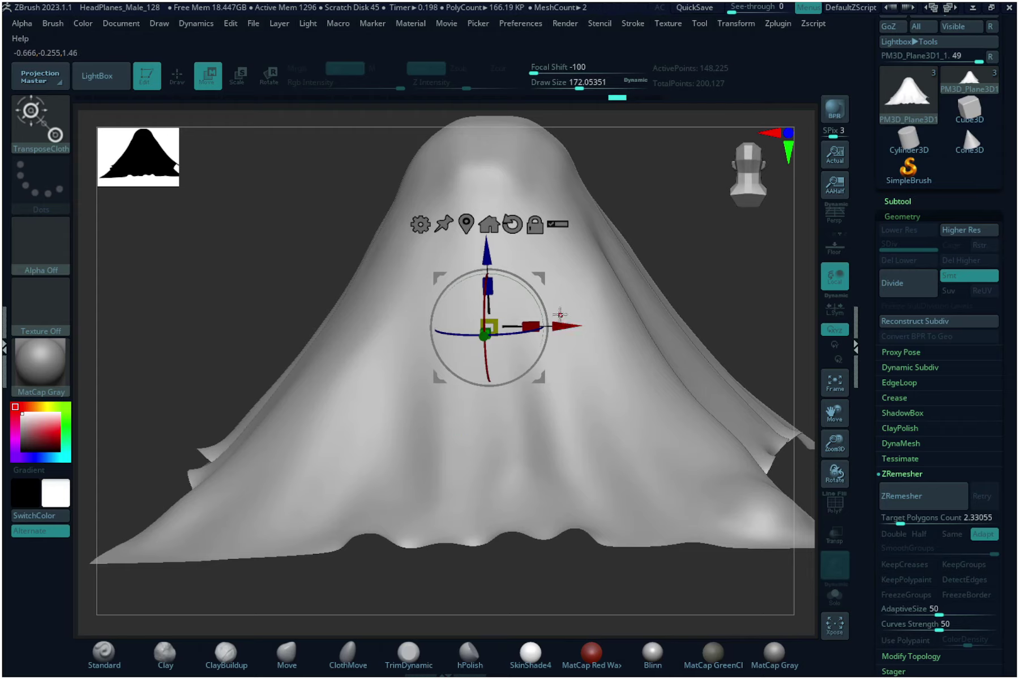
{"action": "left_click_drag", "start_coordinate": [681, 212], "coordinate": [677, 238], "text": "alt"}
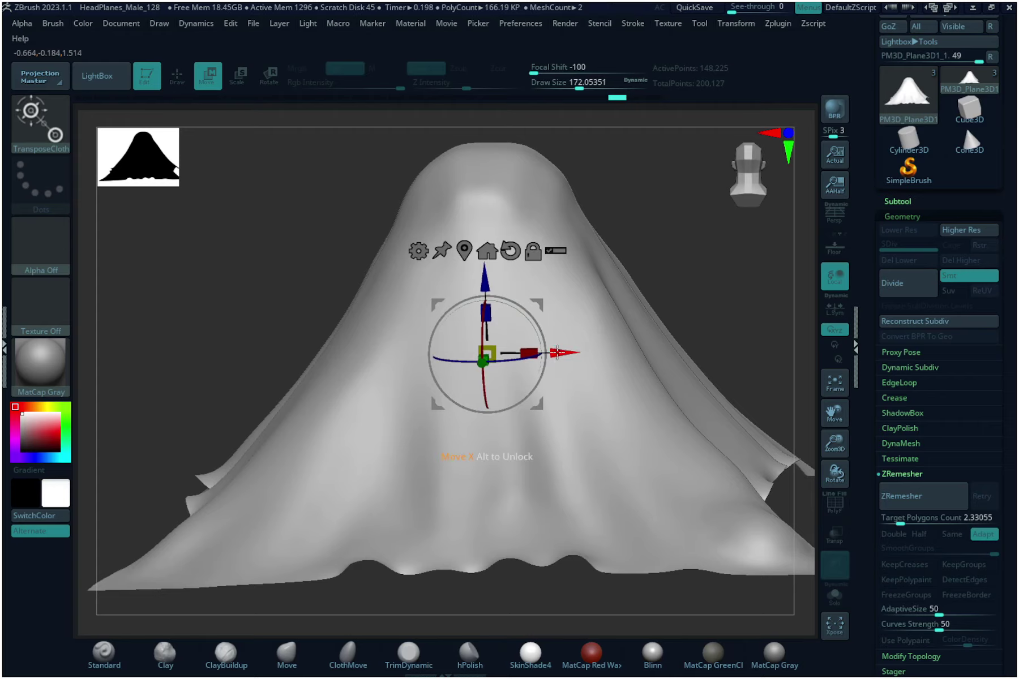
{"action": "left_click_drag", "start_coordinate": [563, 352], "coordinate": [583, 345]}
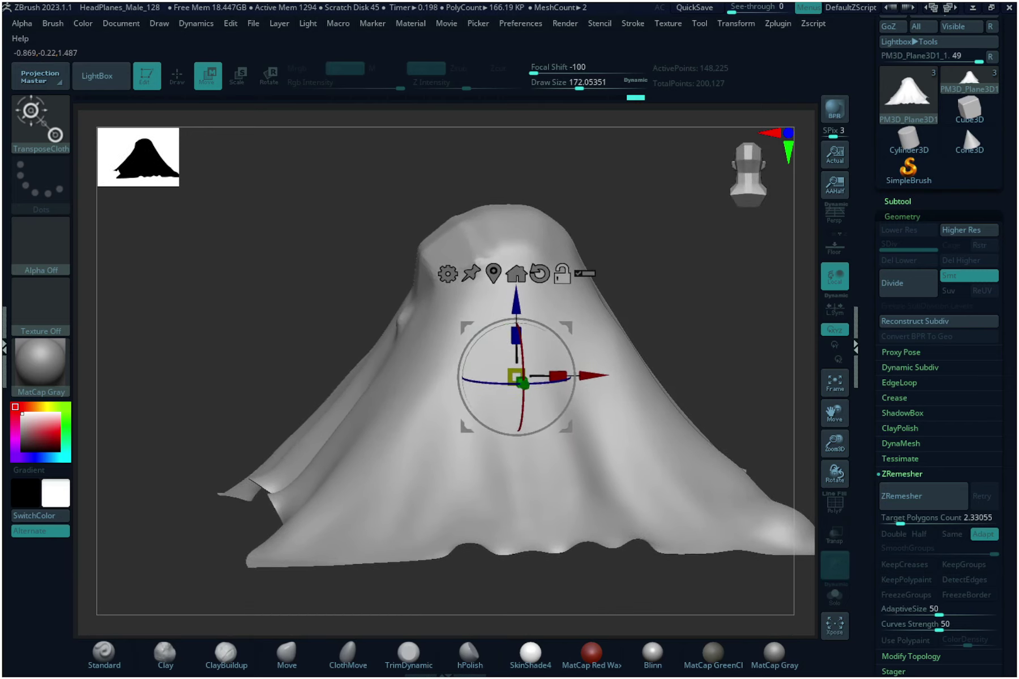
{"action": "mouse_move", "coordinate": [515, 303]}
{"action": "left_mouse_down"}
{"action": "mouse_move", "coordinate": [517, 317]}
{"action": "mouse_move", "coordinate": [517, 279]}
{"action": "left_mouse_up"}
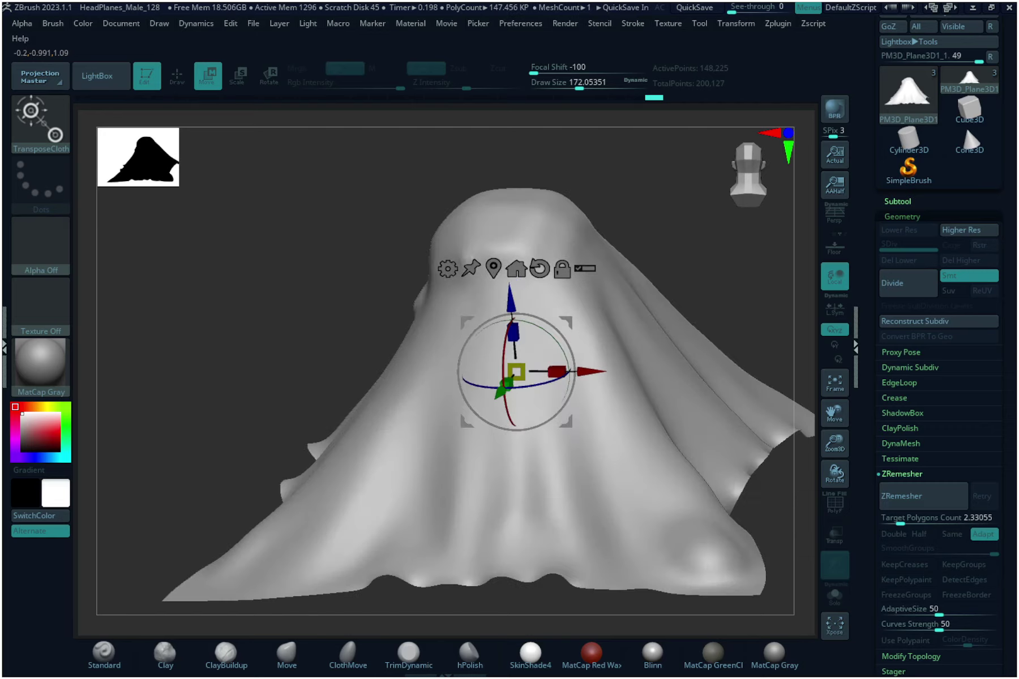
{"action": "key", "text": "b"}
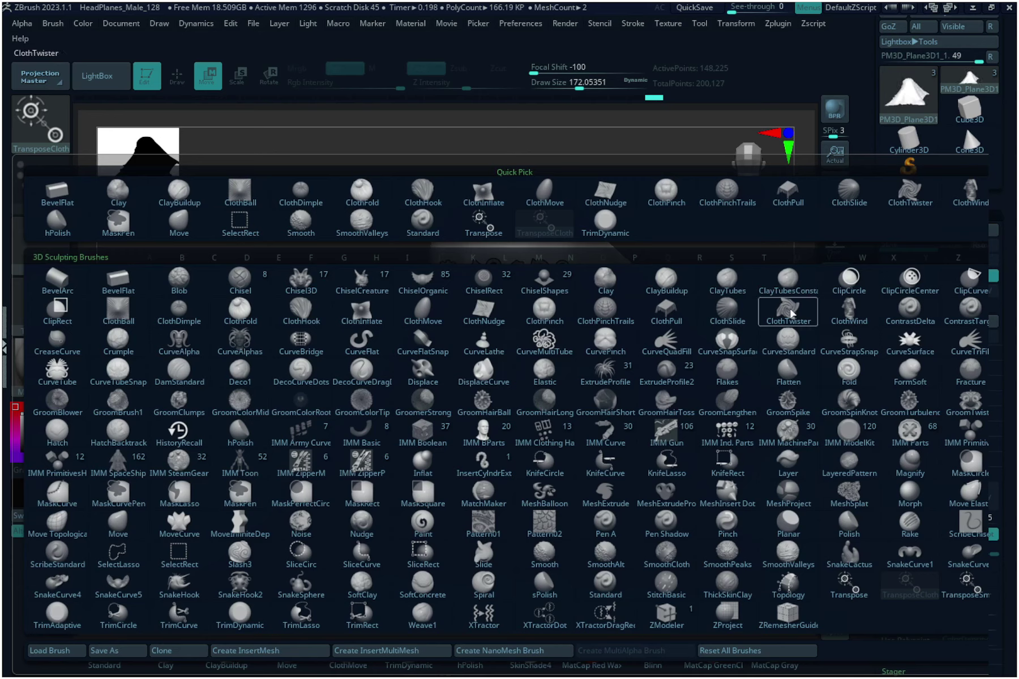
{"action": "key", "text": "b"}
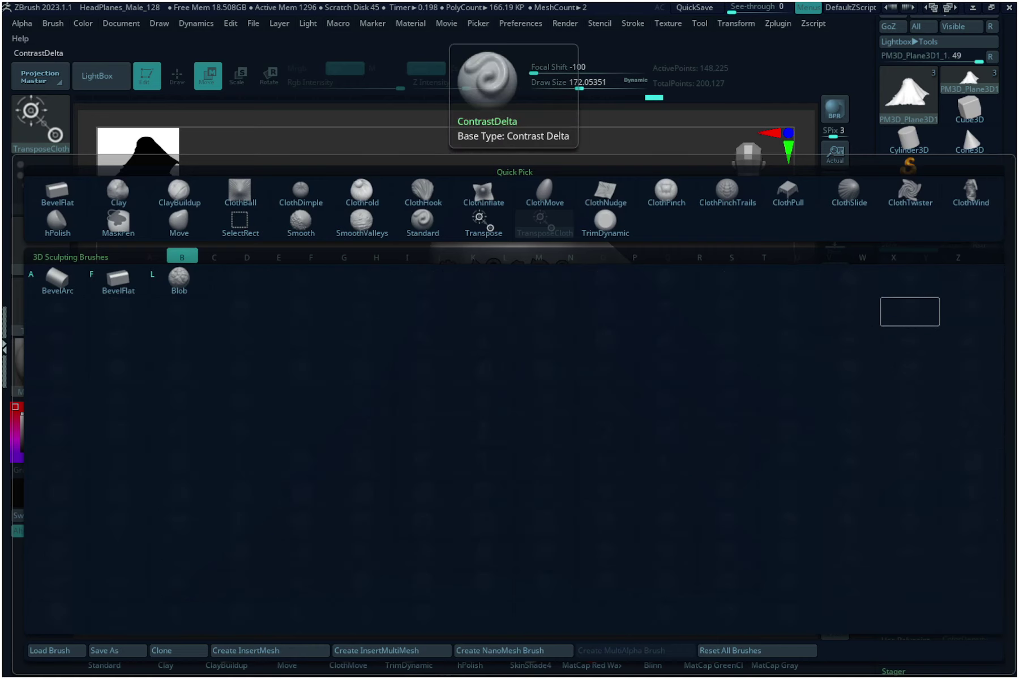
{"action": "key", "text": "Escape"}
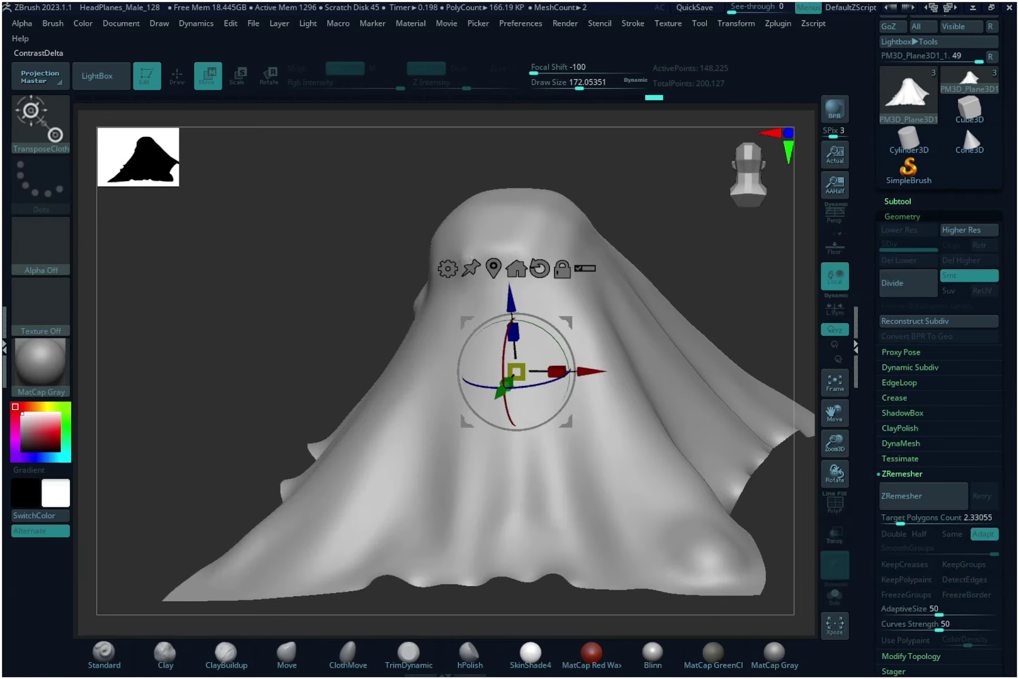